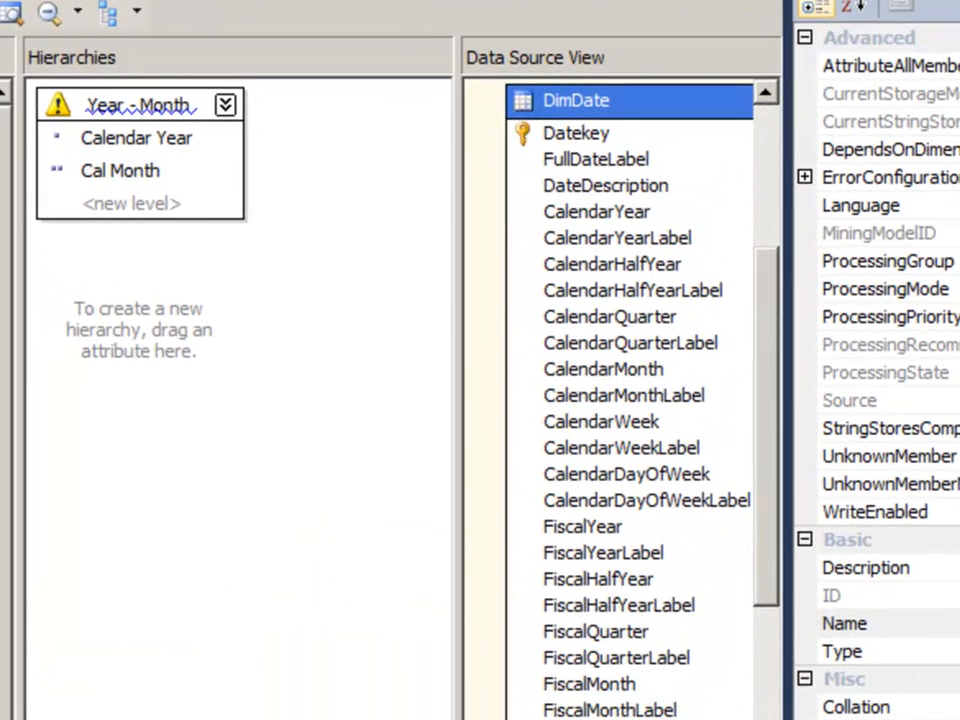
Examine the Year - Month hierarchy's warning and the attribute relationships that start from Datekey in the Date dimension
{"action": "left_click", "coordinate": [133, 315]}
{"action": "mouse_move", "coordinate": [124, 119]}
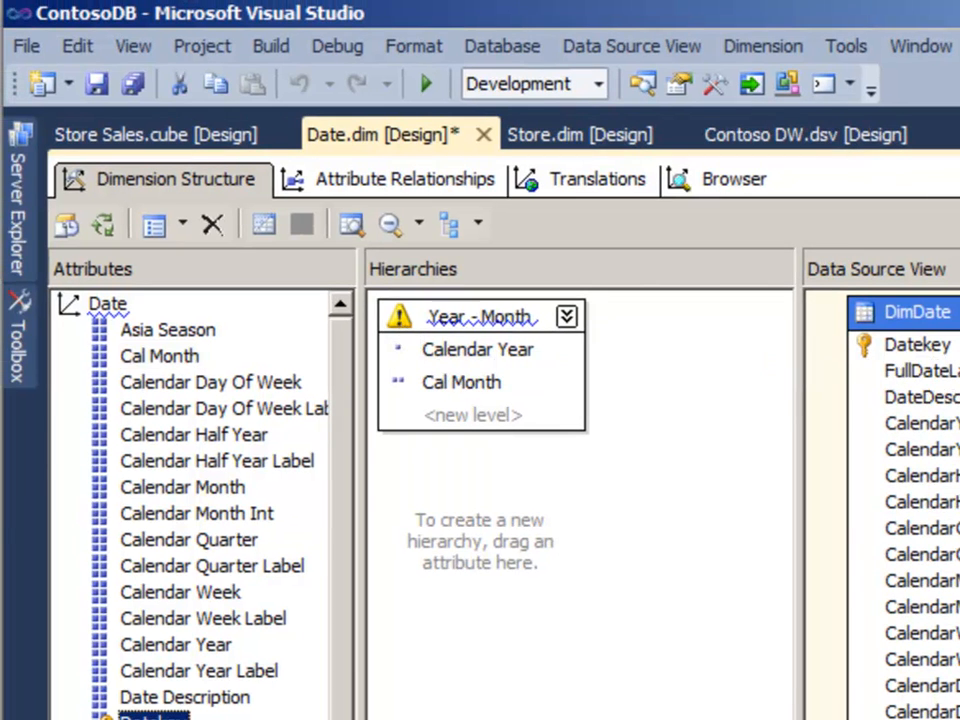
{"action": "left_click", "coordinate": [364, 173]}
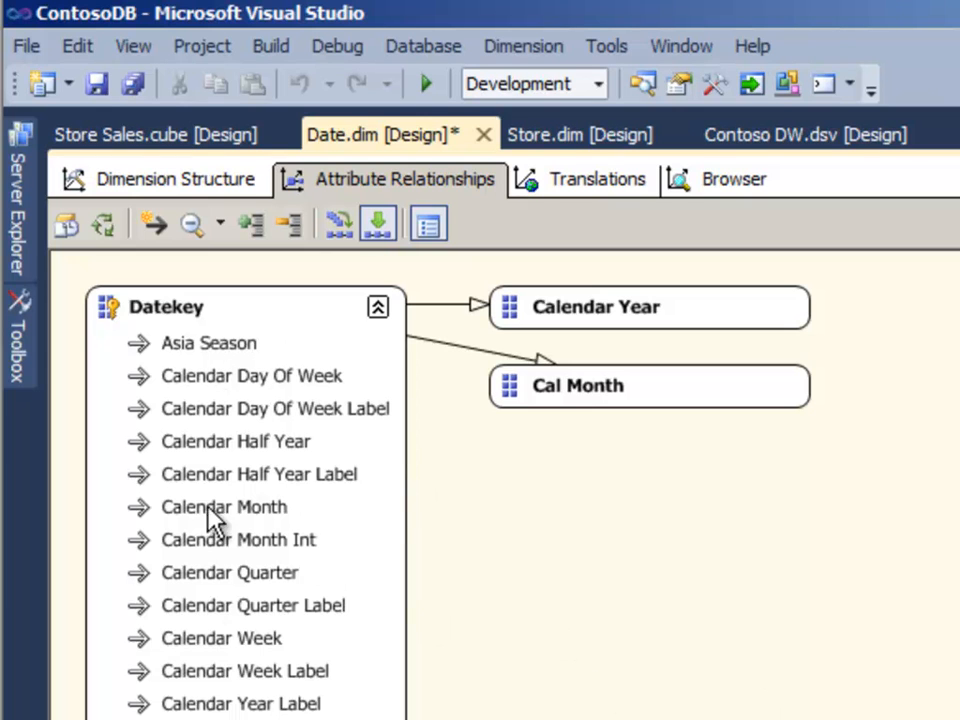
{"action": "scroll", "coordinate": [170, 300], "scroll_direction": "down", "scroll_amount": 5}
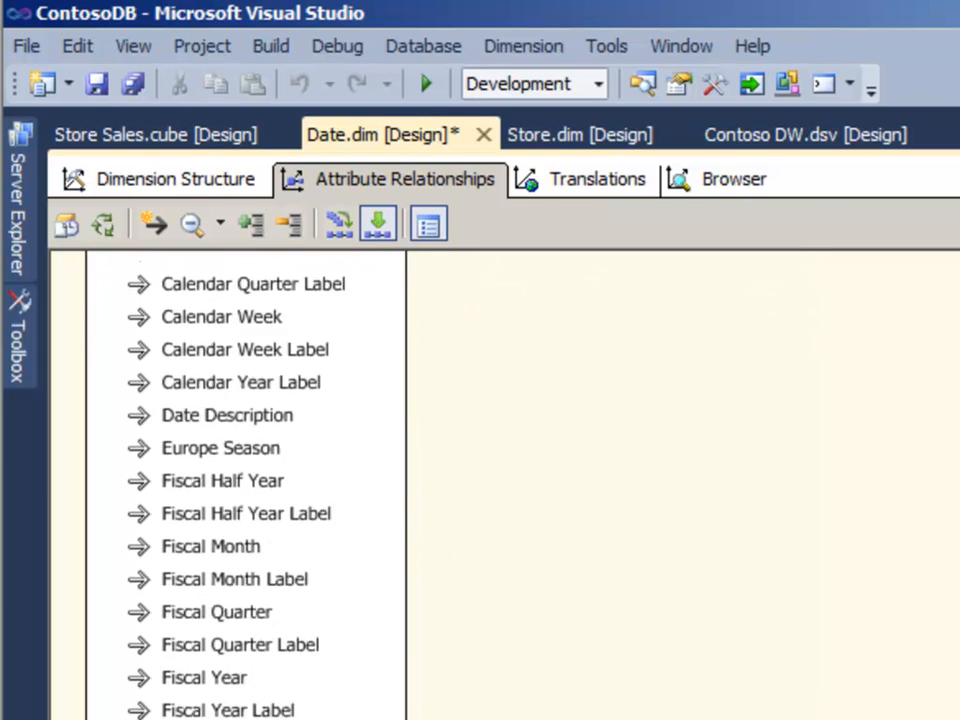
{"action": "scroll", "coordinate": [170, 300], "scroll_direction": "up", "scroll_amount": 5}
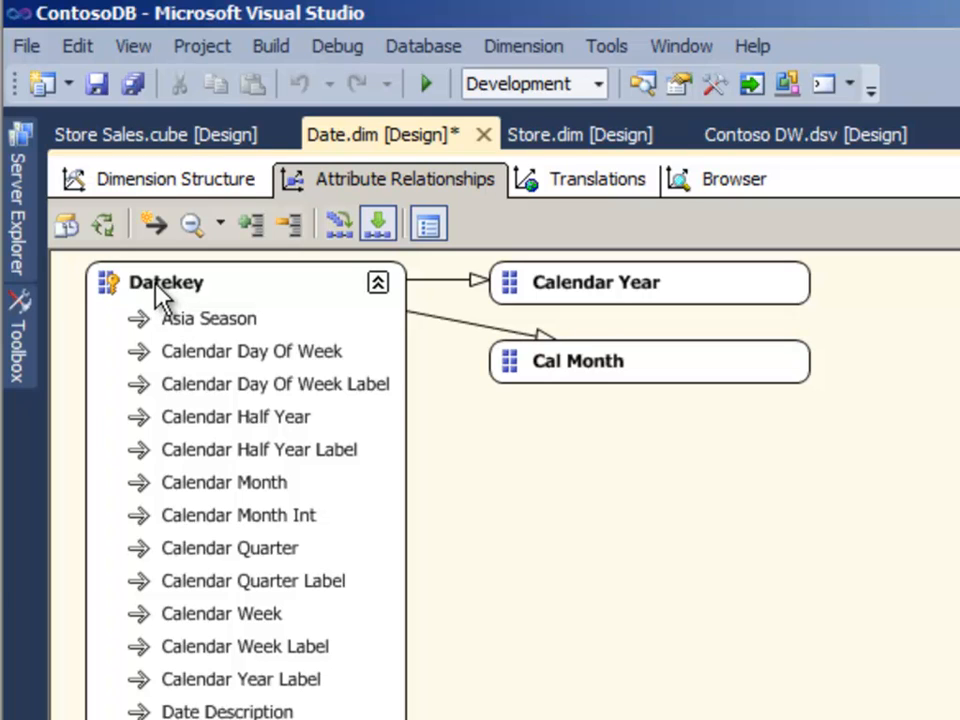
{"action": "mouse_move", "coordinate": [155, 285]}
{"action": "left_click", "coordinate": [613, 522]}
{"action": "left_click", "coordinate": [120, 283]}
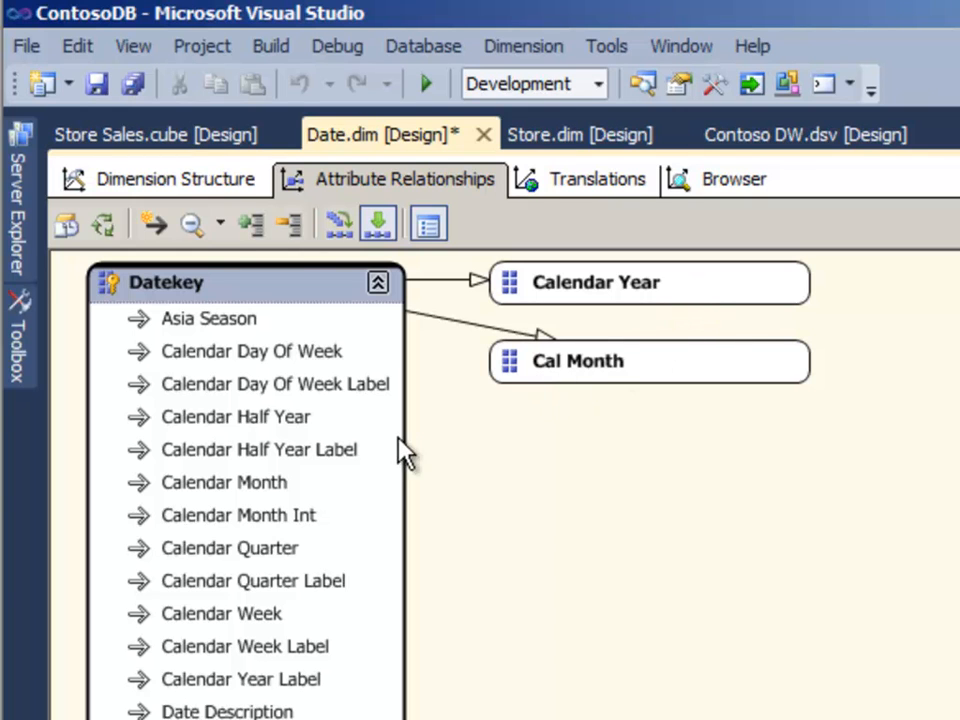
{"action": "left_click", "coordinate": [195, 186]}
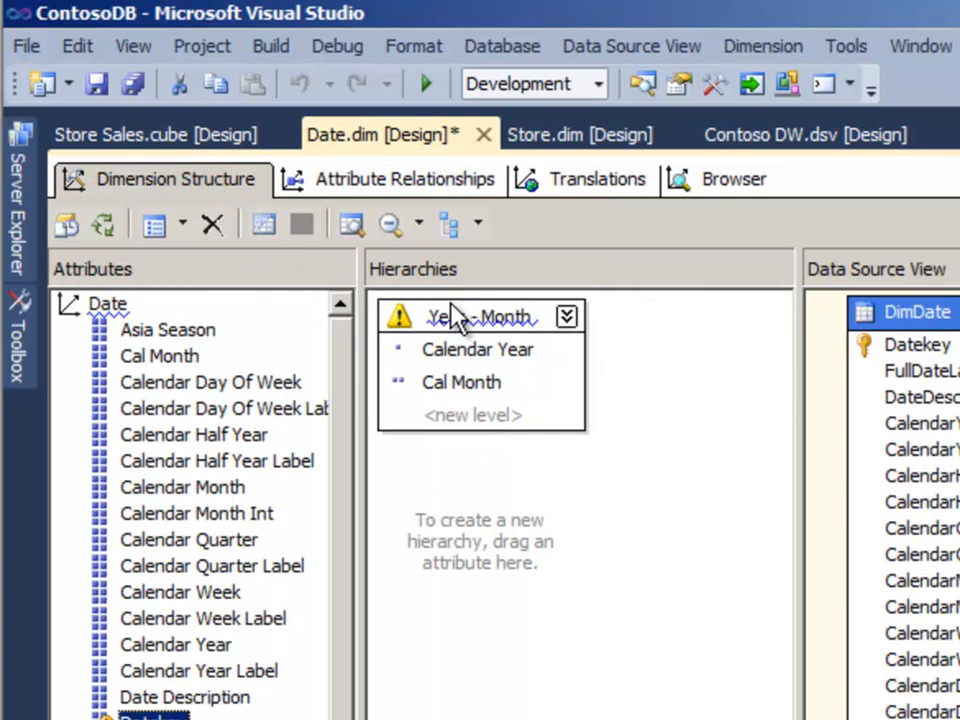
Collapse the Datekey attribute in the relationship diagram and delete its direct relationship to Calendar Year
{"action": "left_click", "coordinate": [375, 190]}
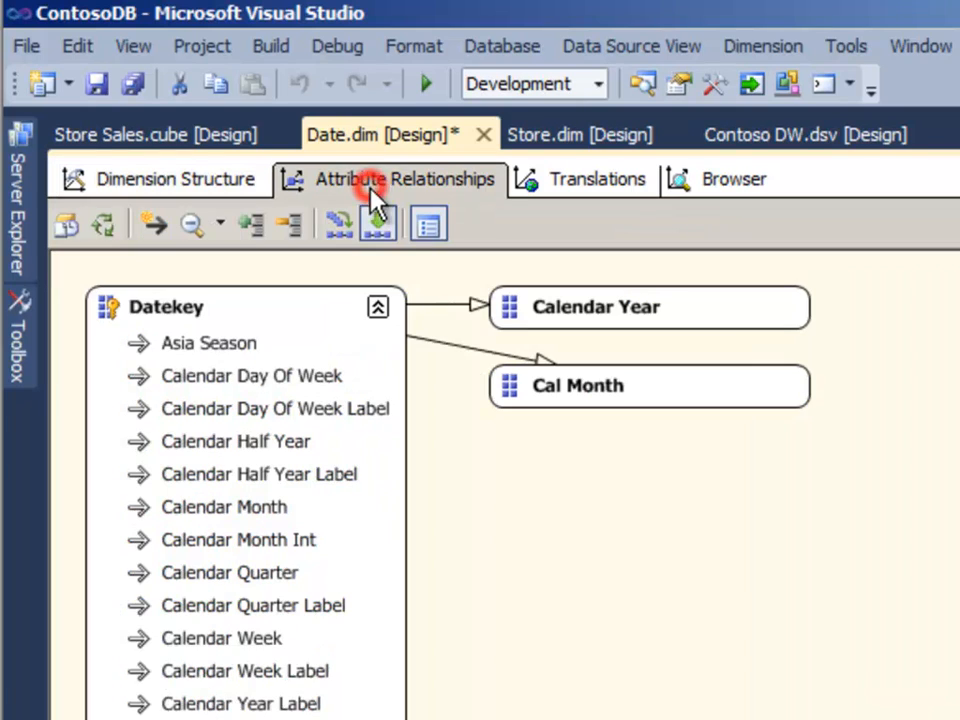
{"action": "left_click", "coordinate": [378, 307]}
{"action": "key", "text": "Delete"}
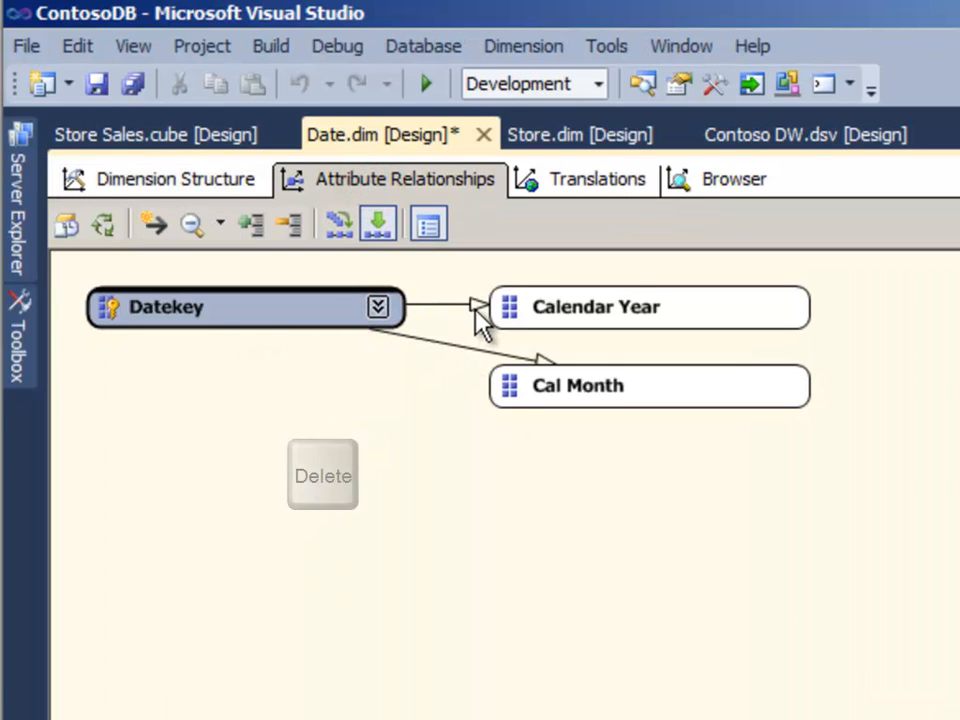
{"action": "left_click", "coordinate": [477, 306]}
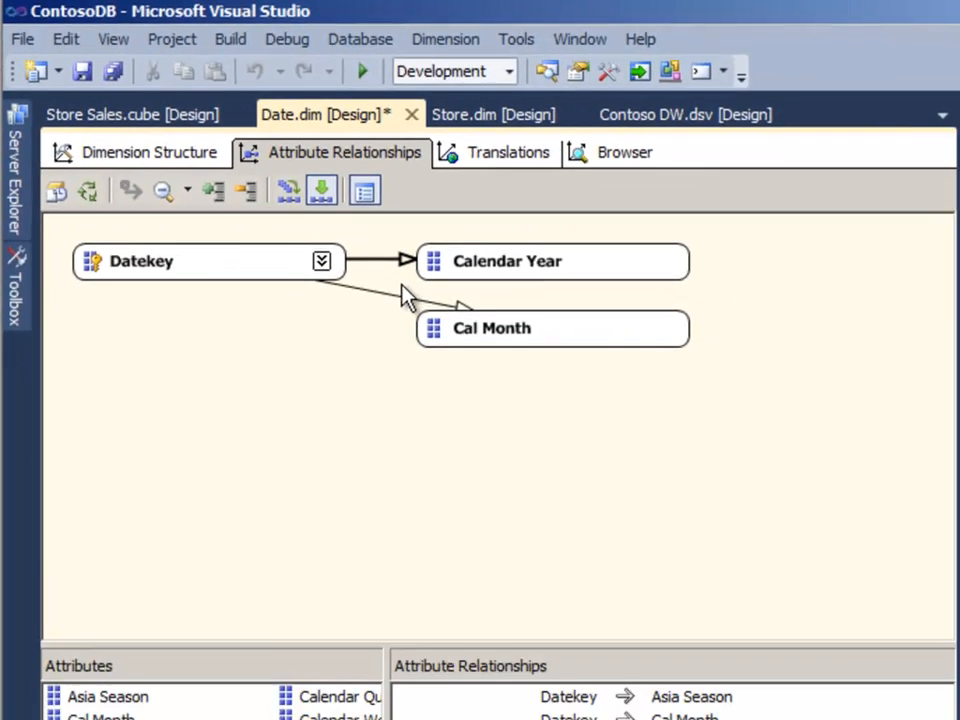
{"action": "key", "text": "Delete"}
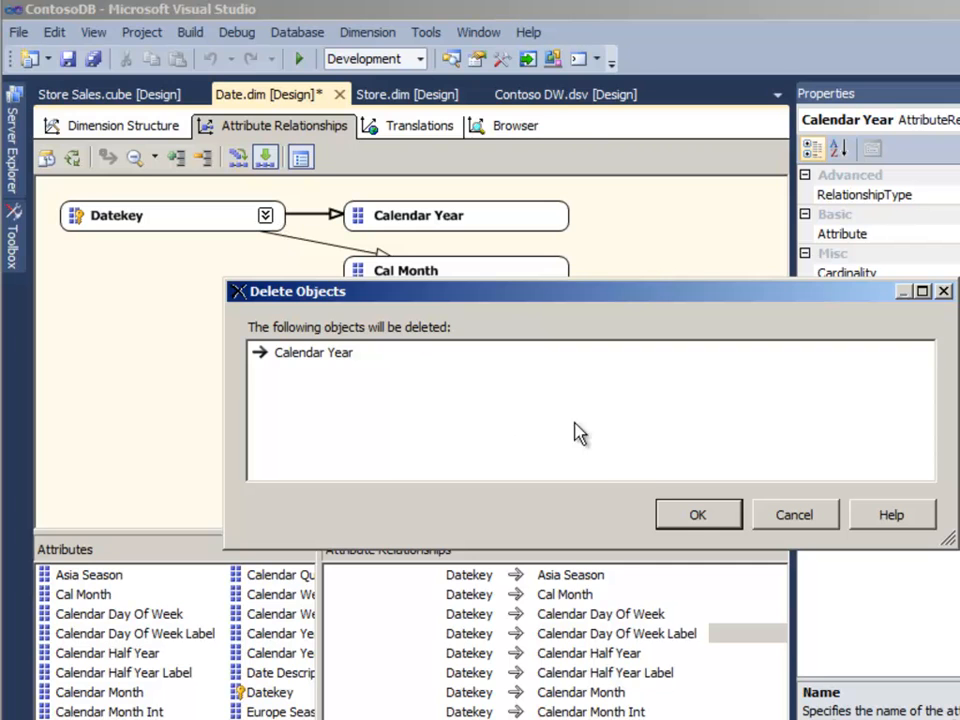
{"action": "left_click", "coordinate": [688, 515]}
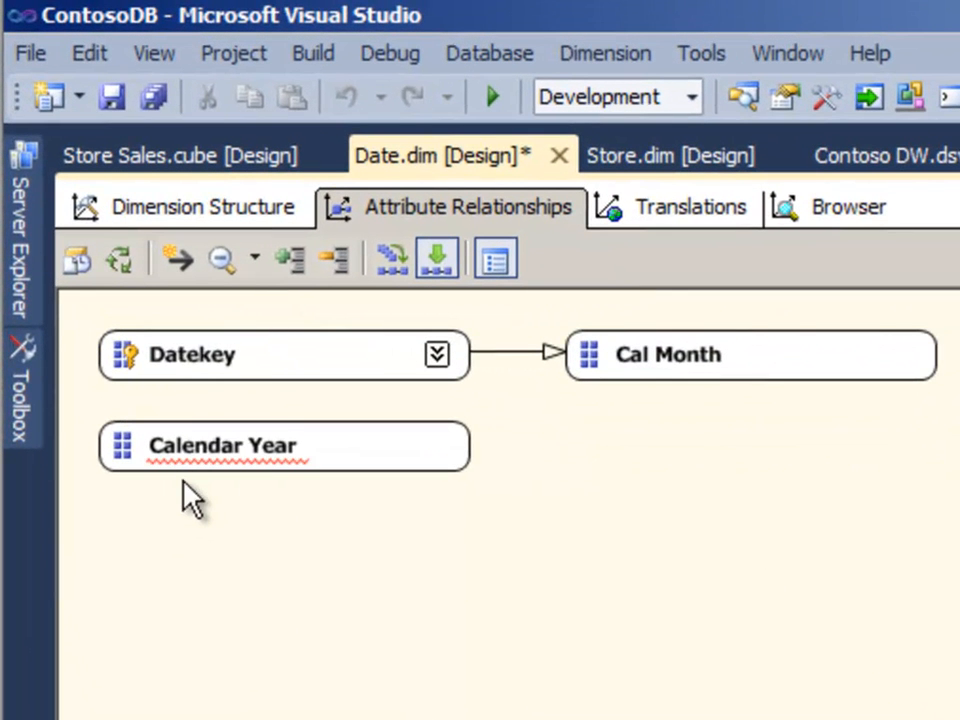
Create an attribute relationship from Cal Month to Calendar Year and check the chain starting at Datekey
{"action": "mouse_move", "coordinate": [205, 465]}
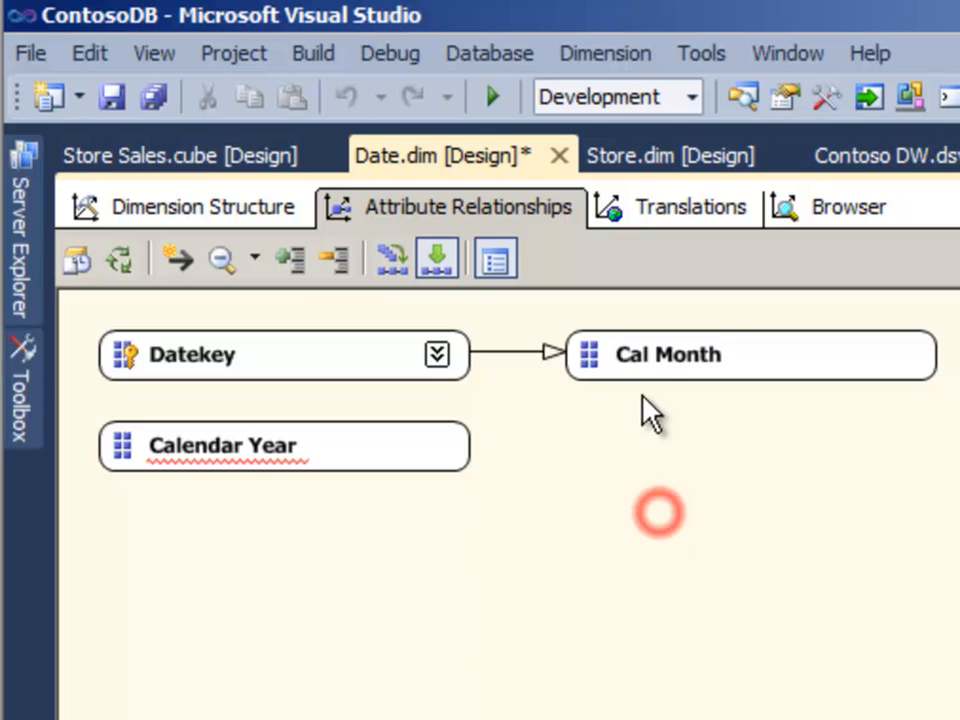
{"action": "left_click", "coordinate": [641, 354]}
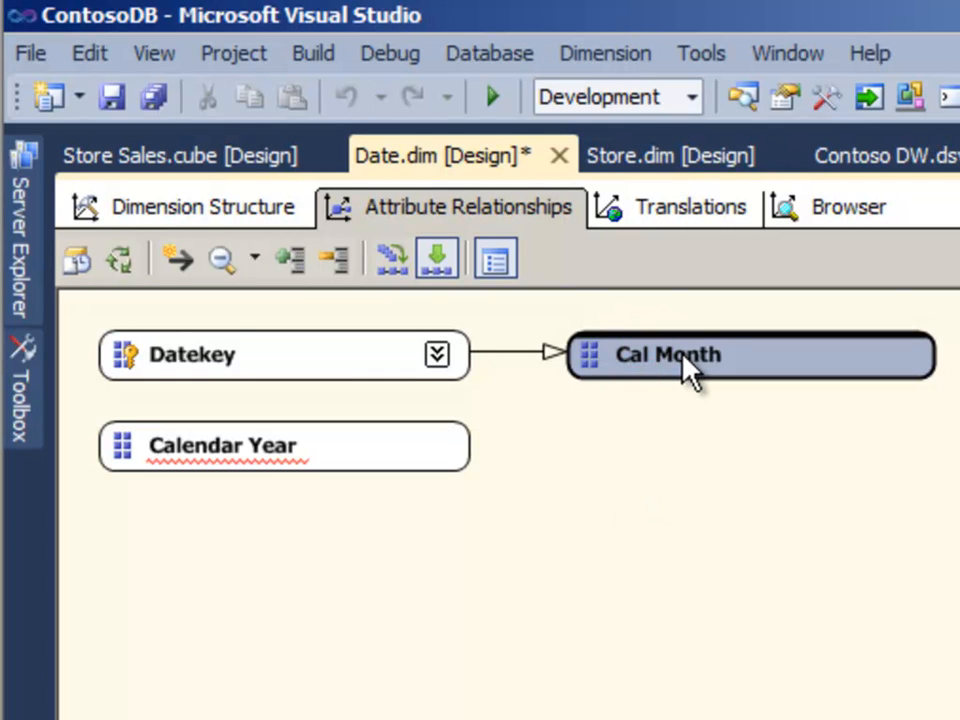
{"action": "mouse_move", "coordinate": [669, 357]}
{"action": "left_mouse_down"}
{"action": "mouse_move", "coordinate": [677, 356]}
{"action": "mouse_move", "coordinate": [673, 381]}
{"action": "mouse_move", "coordinate": [626, 413]}
{"action": "mouse_move", "coordinate": [396, 448]}
{"action": "mouse_move", "coordinate": [252, 454]}
{"action": "left_mouse_up"}
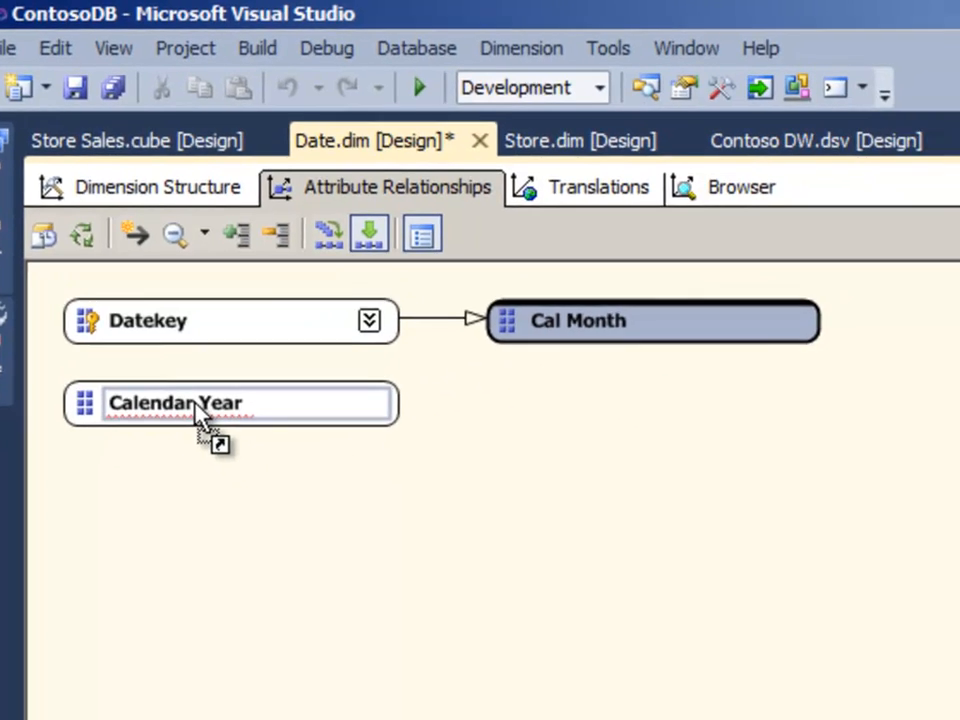
{"action": "left_click_drag", "start_coordinate": [198, 408], "coordinate": [199, 410]}
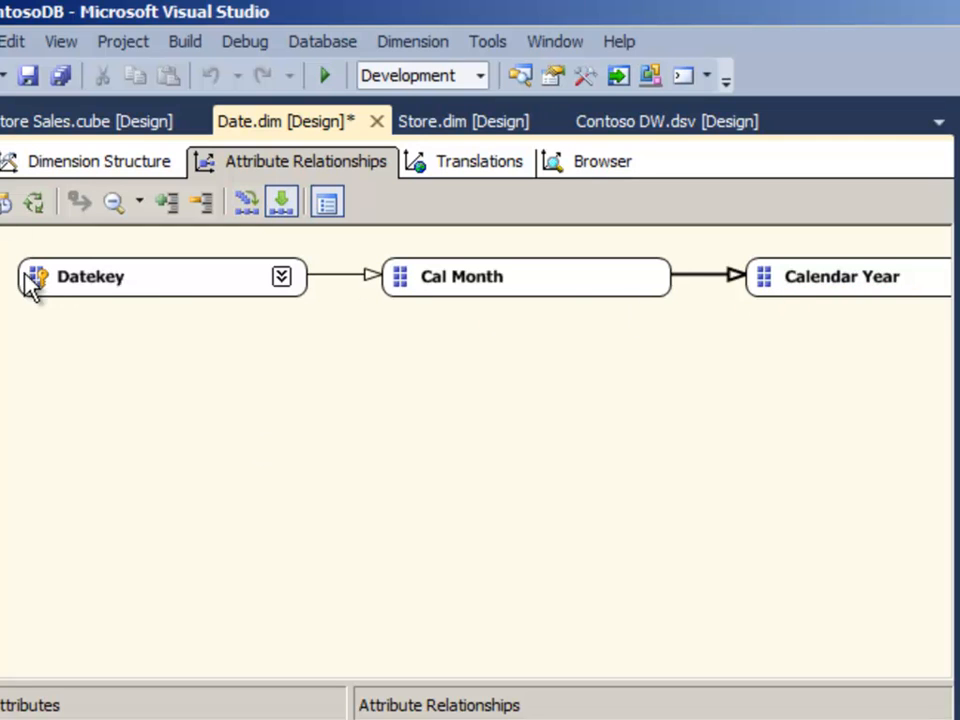
{"action": "left_click", "coordinate": [822, 280]}
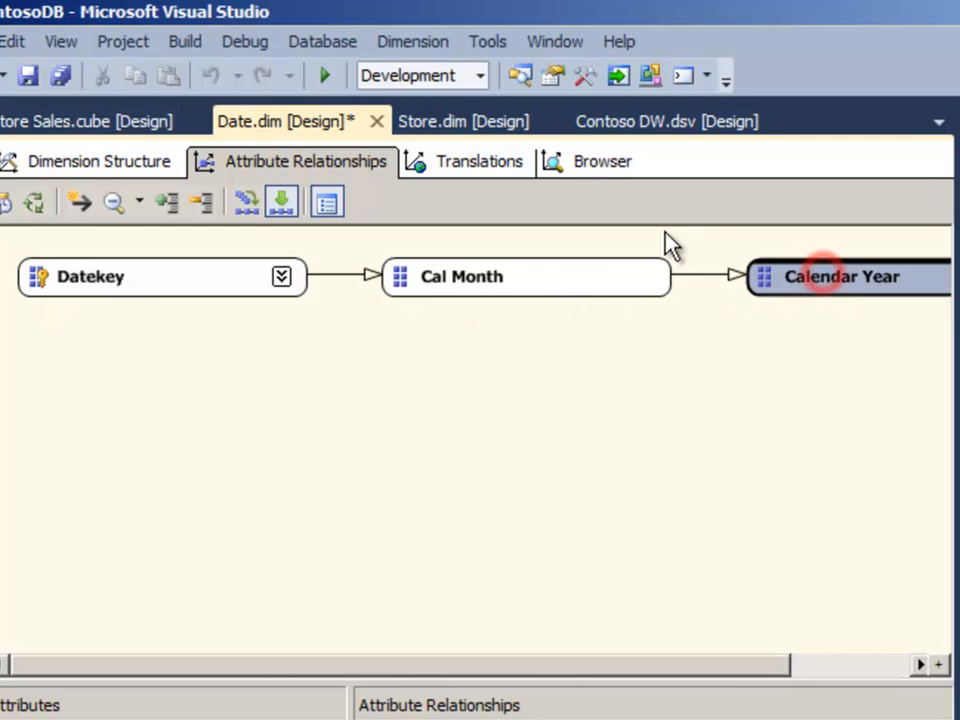
{"action": "left_click", "coordinate": [520, 280]}
{"action": "left_click", "coordinate": [242, 277]}
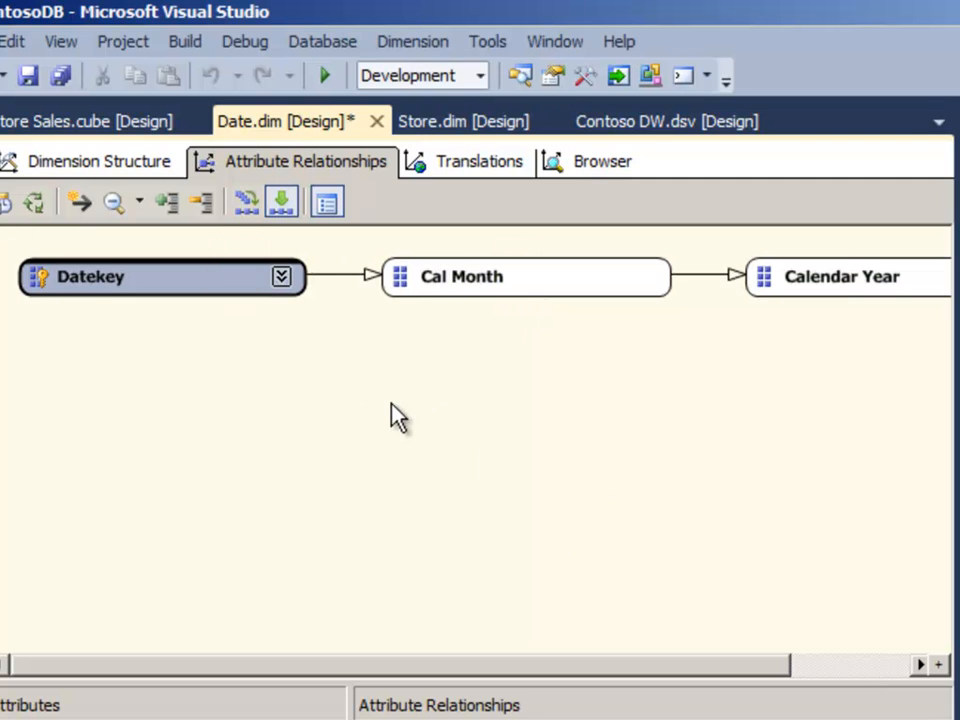
{"action": "right_click", "coordinate": [370, 274]}
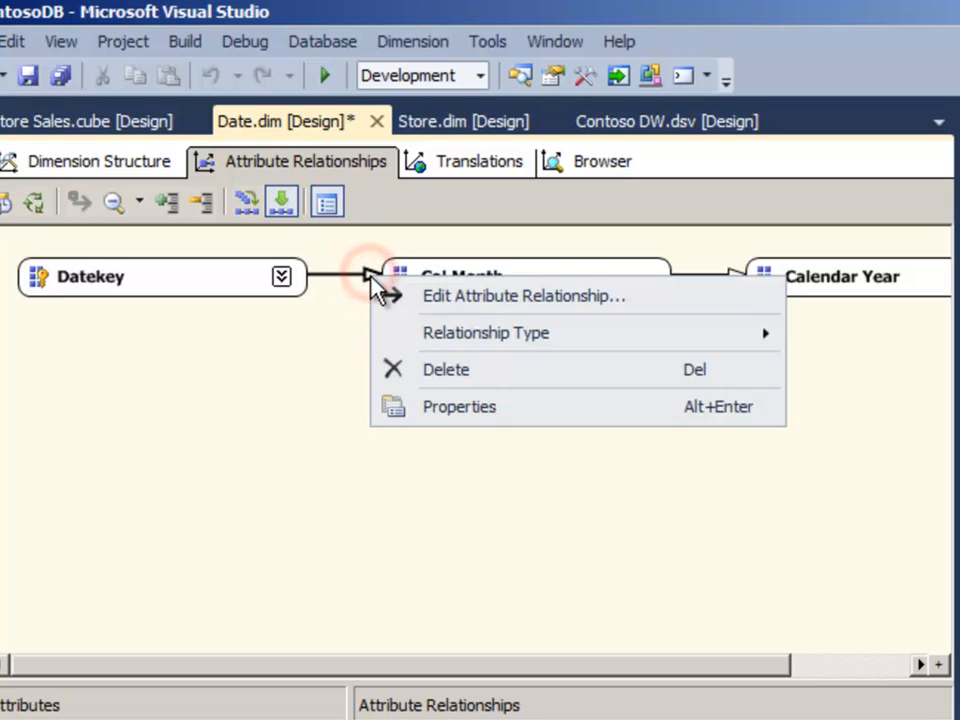
{"action": "mouse_move", "coordinate": [424, 340]}
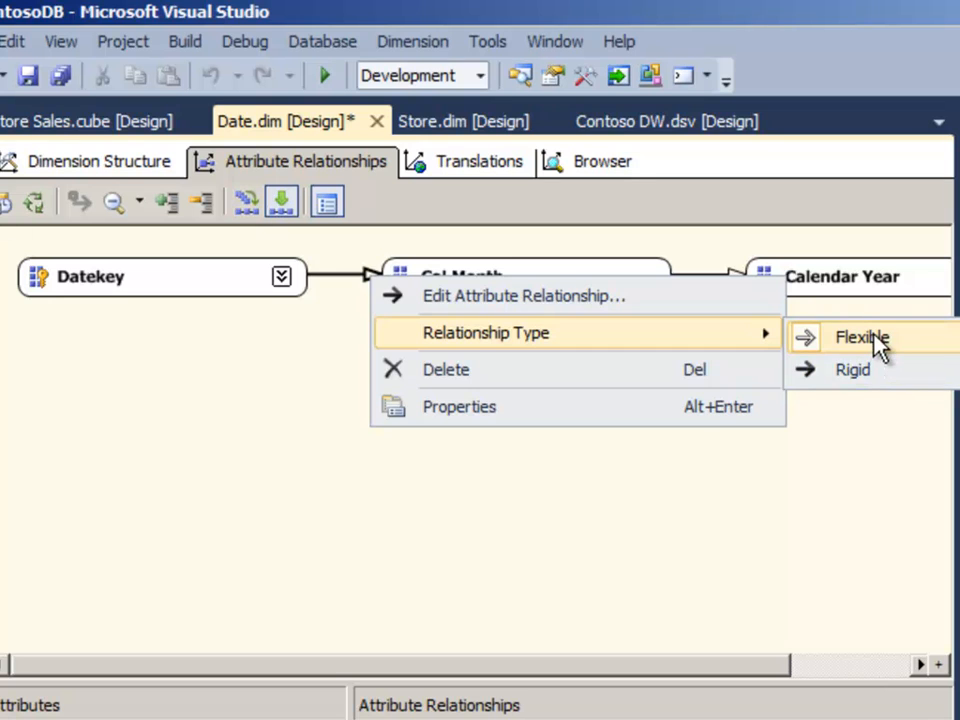
{"action": "left_click", "coordinate": [551, 526]}
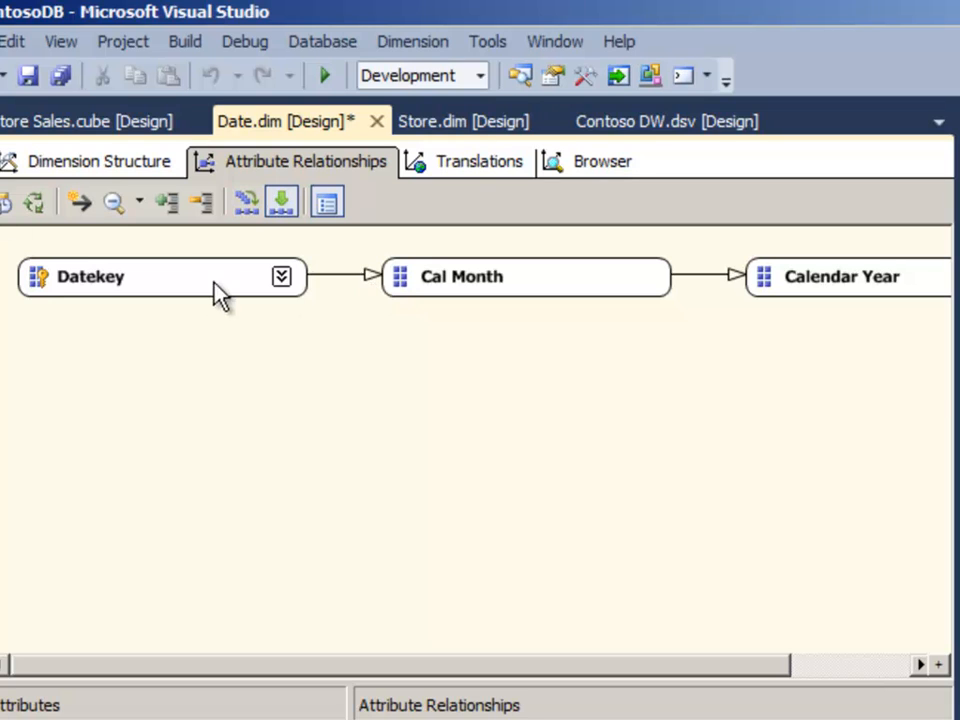
Set the Datekey to Cal Month and Cal Month to Calendar Year relationships to the Rigid type
{"action": "right_click", "coordinate": [368, 273]}
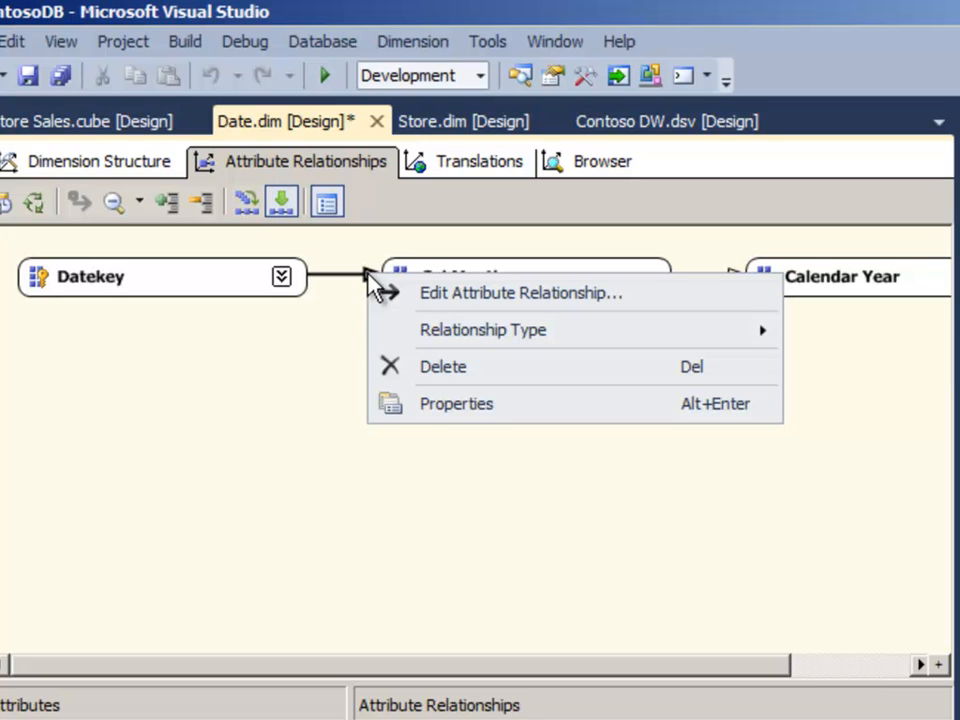
{"action": "mouse_move", "coordinate": [447, 333]}
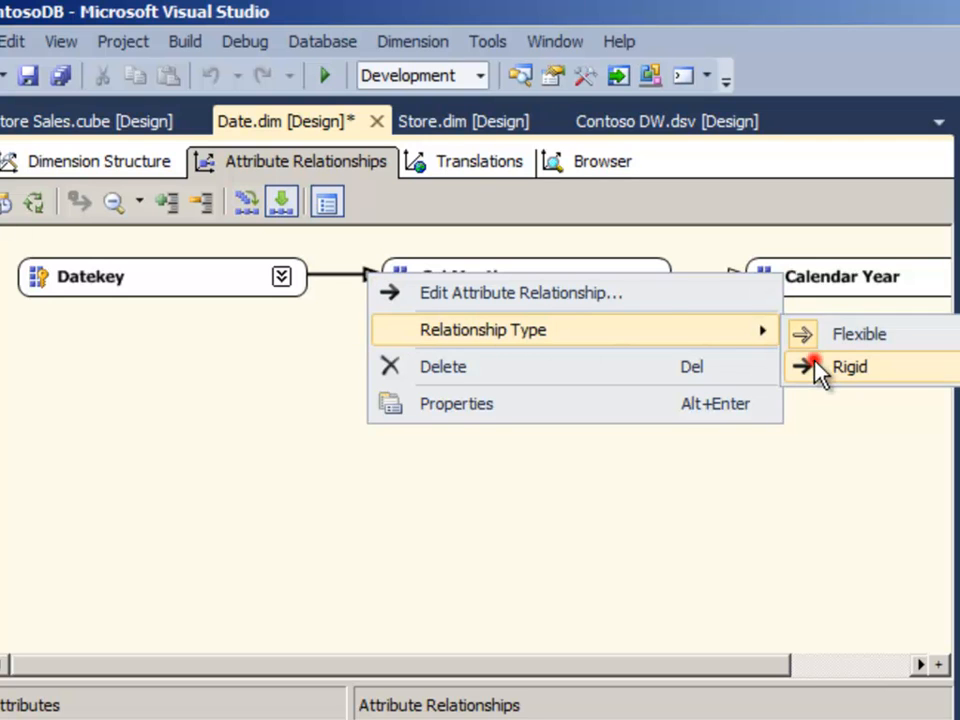
{"action": "left_click", "coordinate": [814, 362]}
{"action": "right_click", "coordinate": [737, 274]}
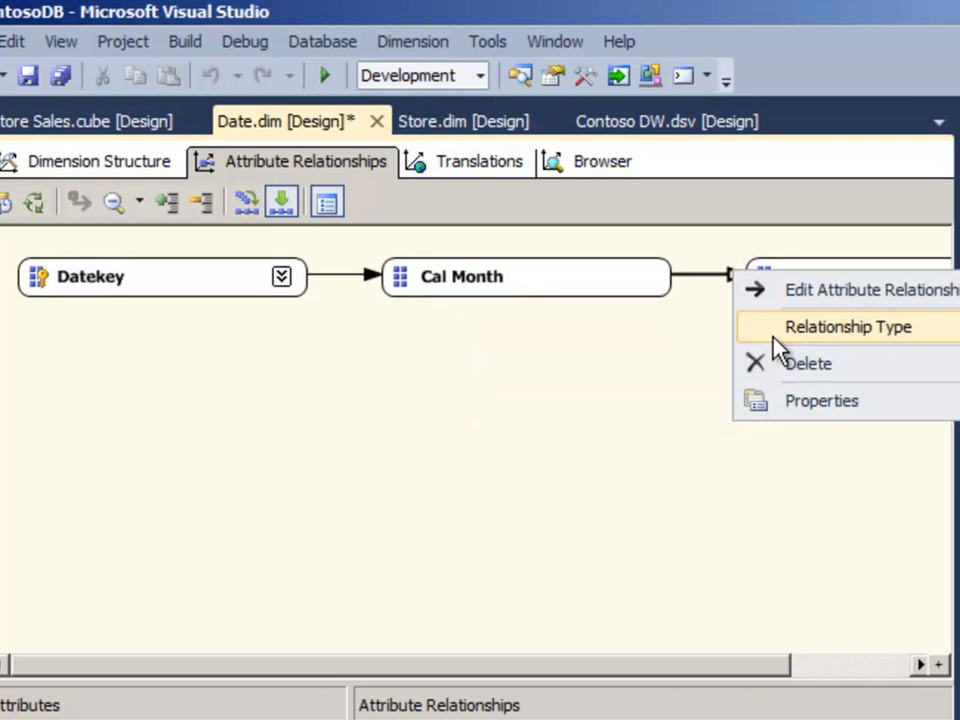
{"action": "left_click", "coordinate": [959, 363]}
{"action": "left_click", "coordinate": [568, 438]}
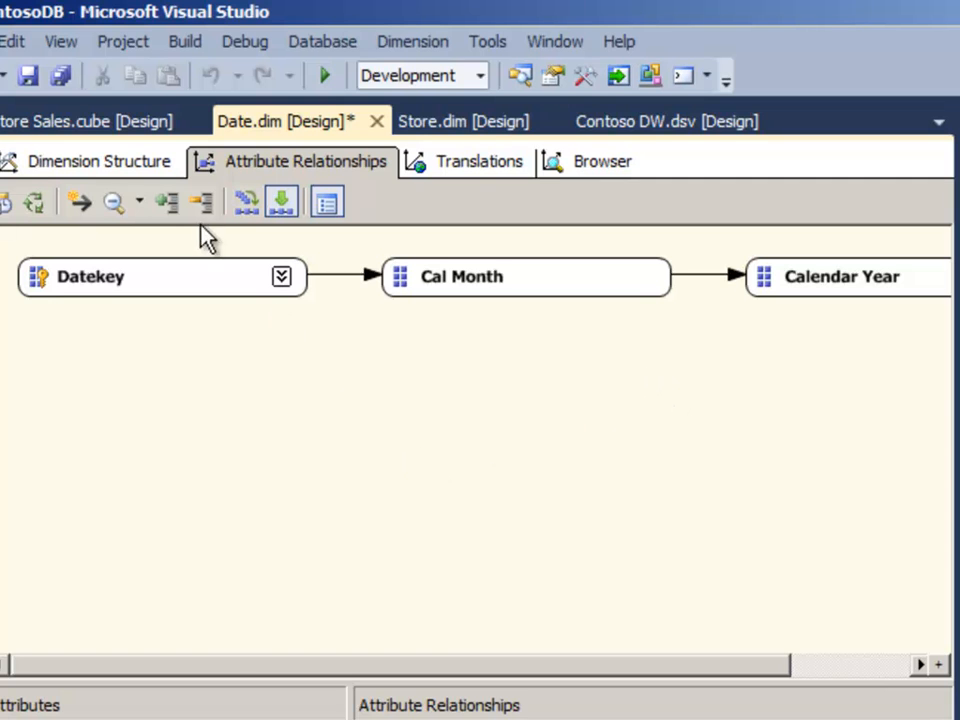
Return to the Date dimension's structure, save it, and deploy the ContosoDB project
{"action": "left_click", "coordinate": [125, 162]}
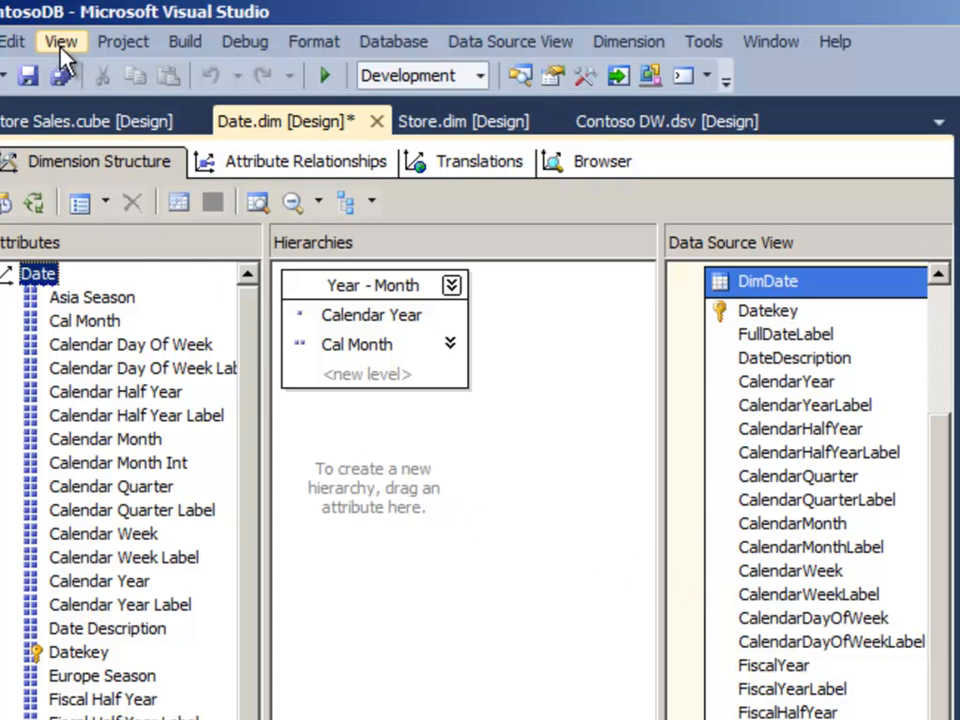
{"action": "left_click", "coordinate": [27, 75]}
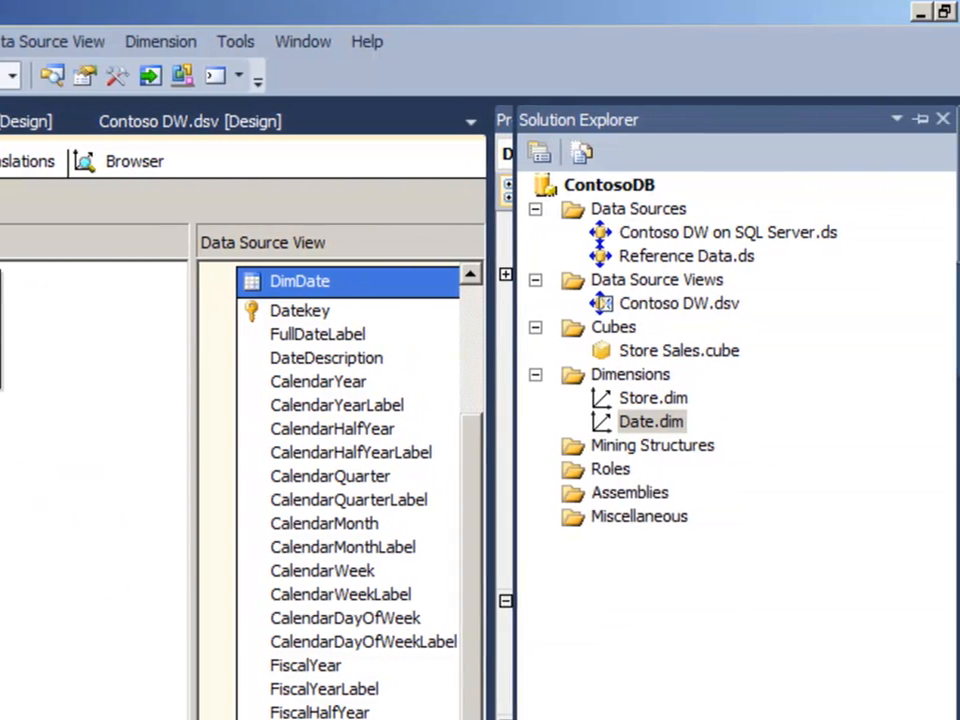
{"action": "right_click", "coordinate": [588, 187]}
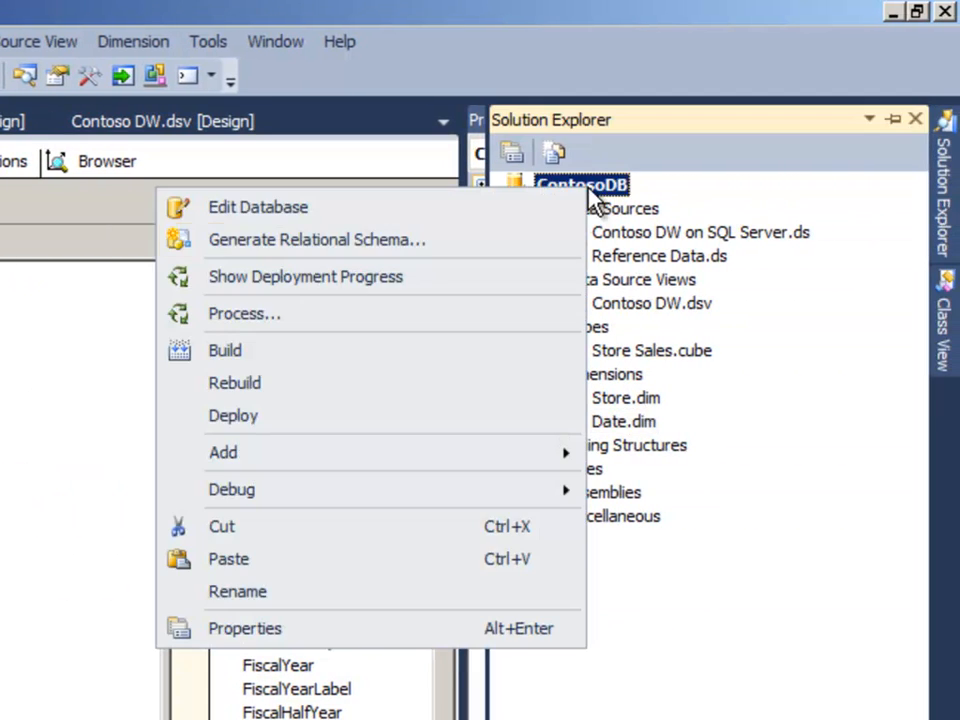
{"action": "left_click", "coordinate": [300, 426]}
{"action": "left_click", "coordinate": [619, 455]}
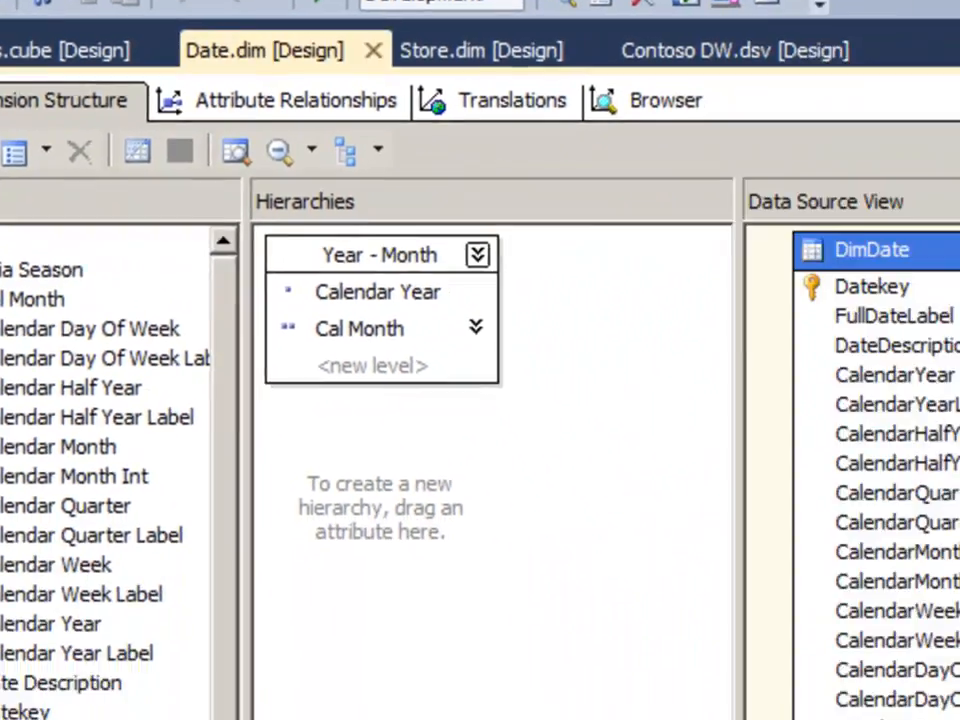
Run processing of the Date dimension with the Process Full option
{"action": "left_click", "coordinate": [925, 235]}
{"action": "left_click", "coordinate": [573, 405]}
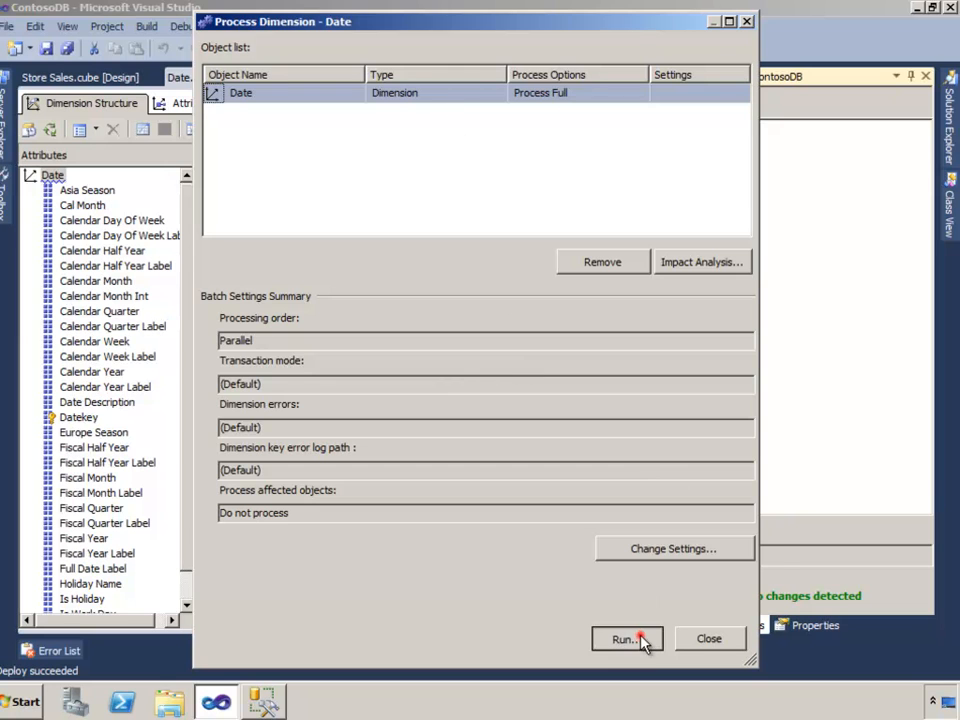
{"action": "left_click", "coordinate": [641, 639]}
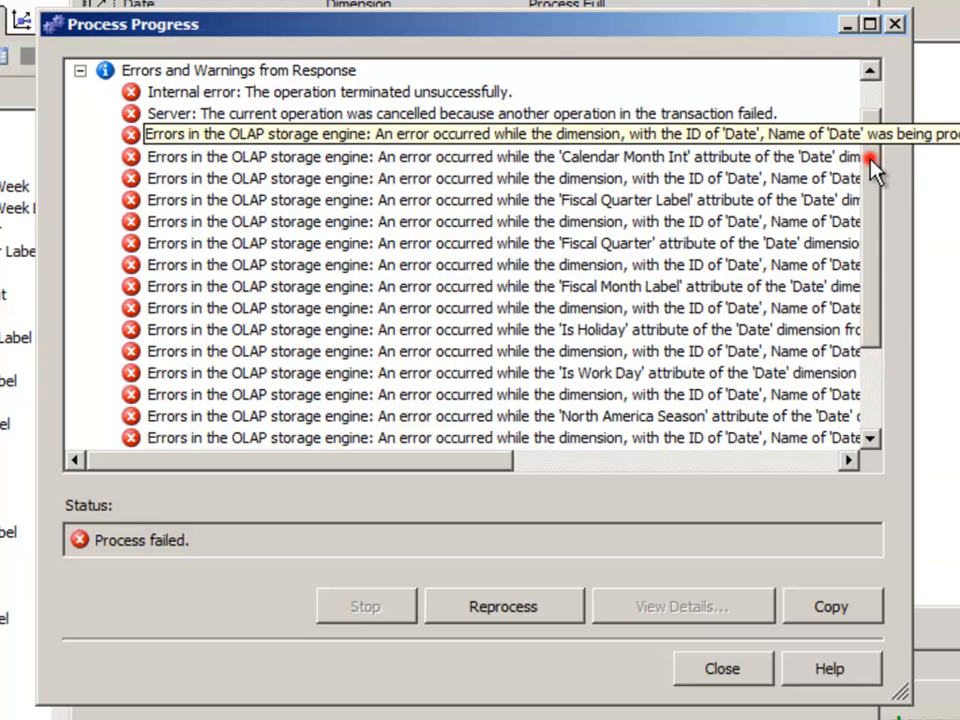
Read through the errors and warnings returned by processing the Date dimension, down to the last entry
{"action": "left_click_drag", "start_coordinate": [874, 156], "coordinate": [855, 258]}
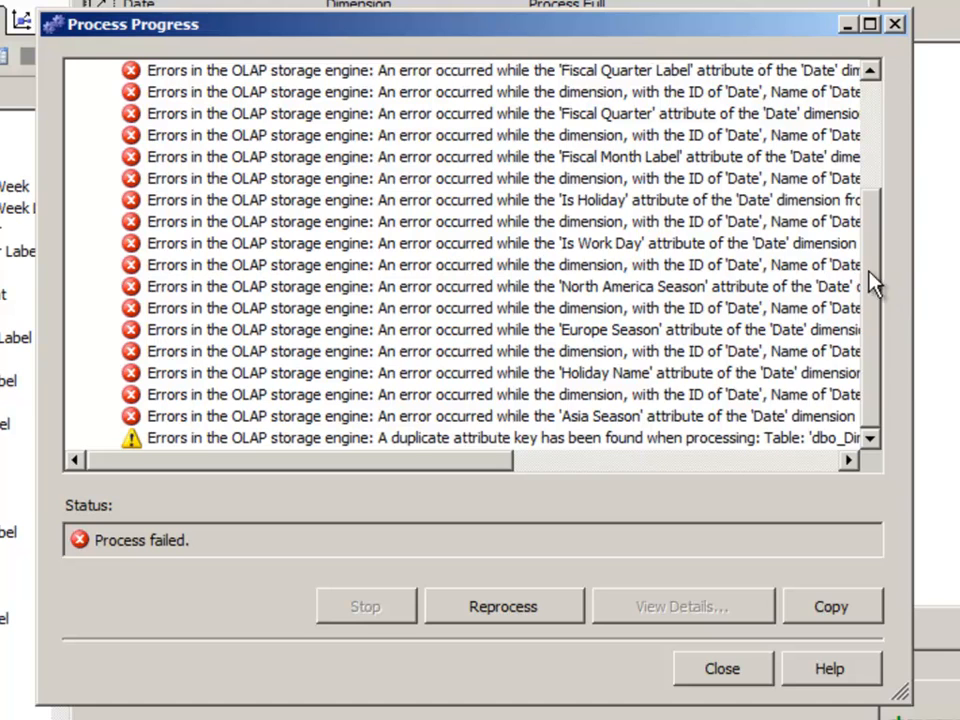
{"action": "left_click_drag", "start_coordinate": [872, 272], "coordinate": [882, 123]}
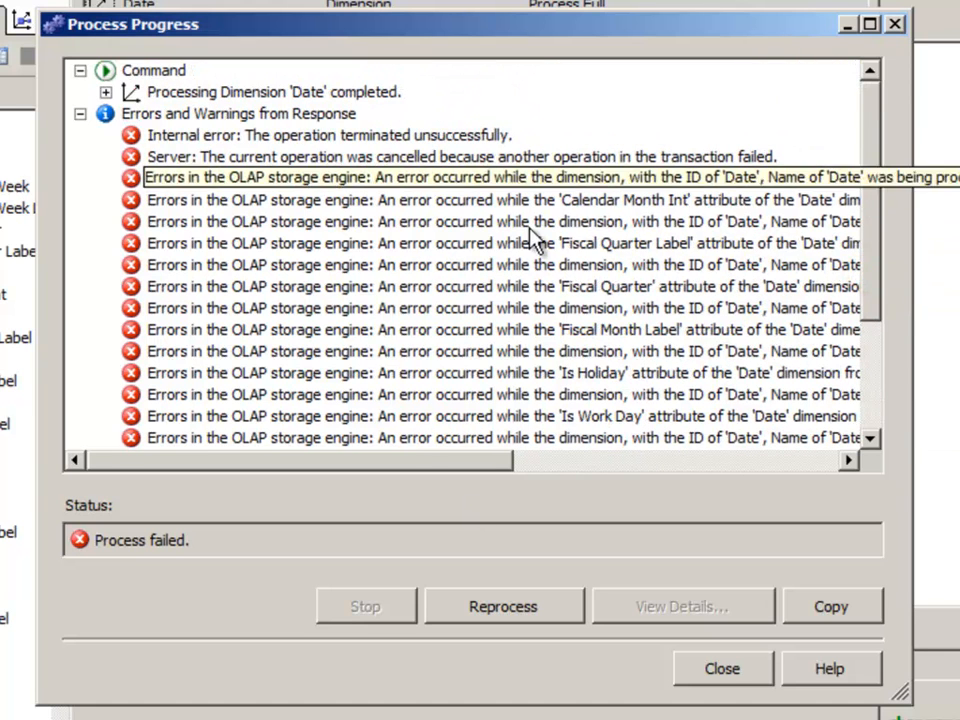
{"action": "left_click_drag", "start_coordinate": [866, 141], "coordinate": [866, 150]}
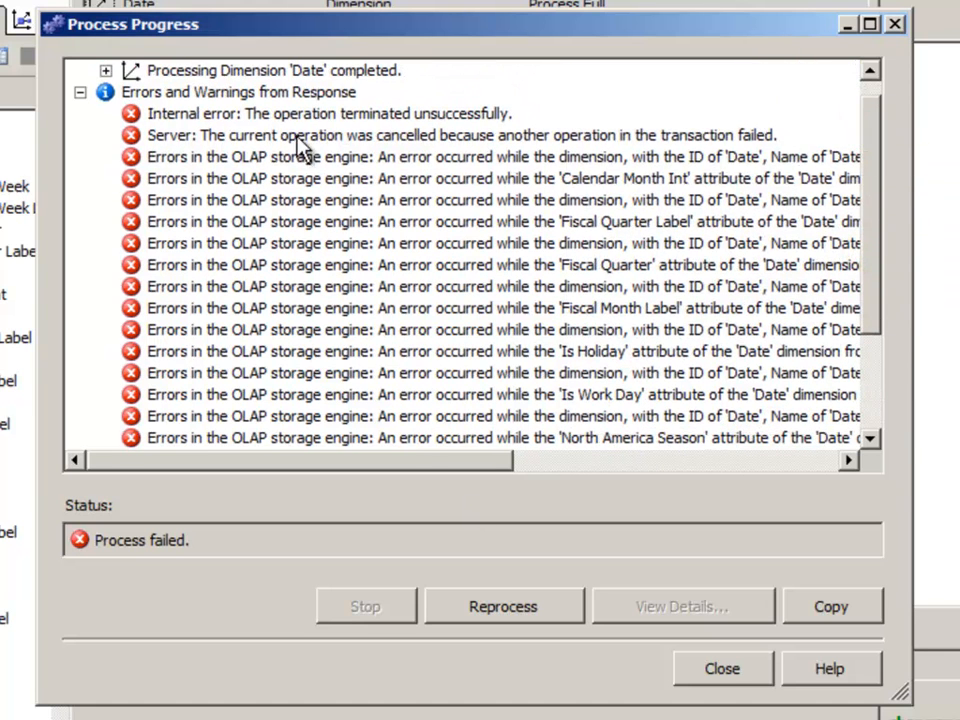
{"action": "left_click", "coordinate": [342, 312]}
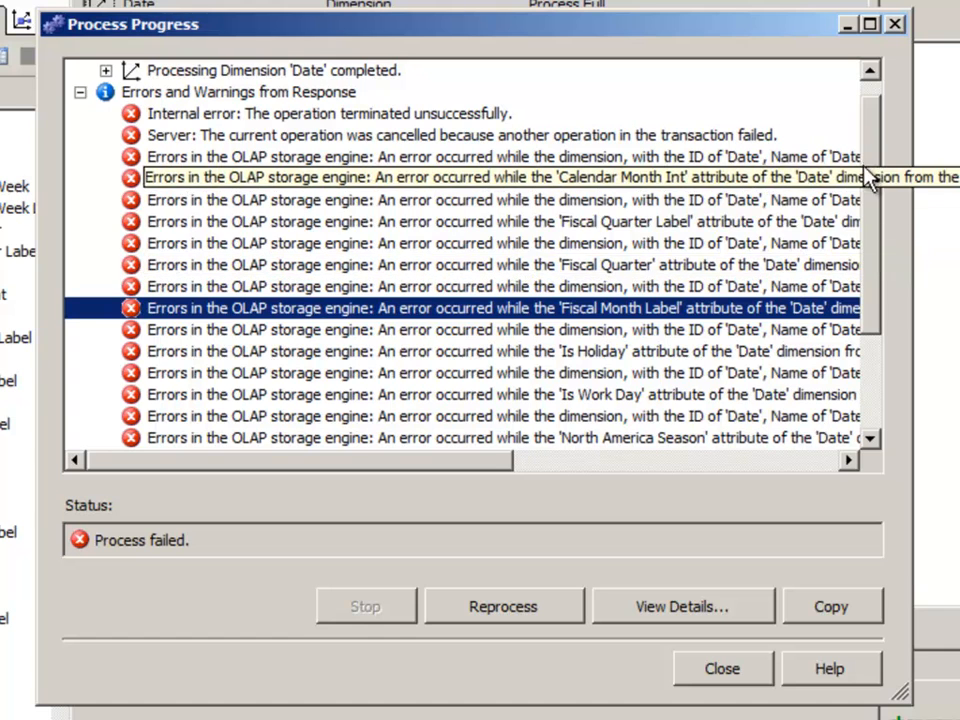
{"action": "left_click_drag", "start_coordinate": [868, 143], "coordinate": [711, 274]}
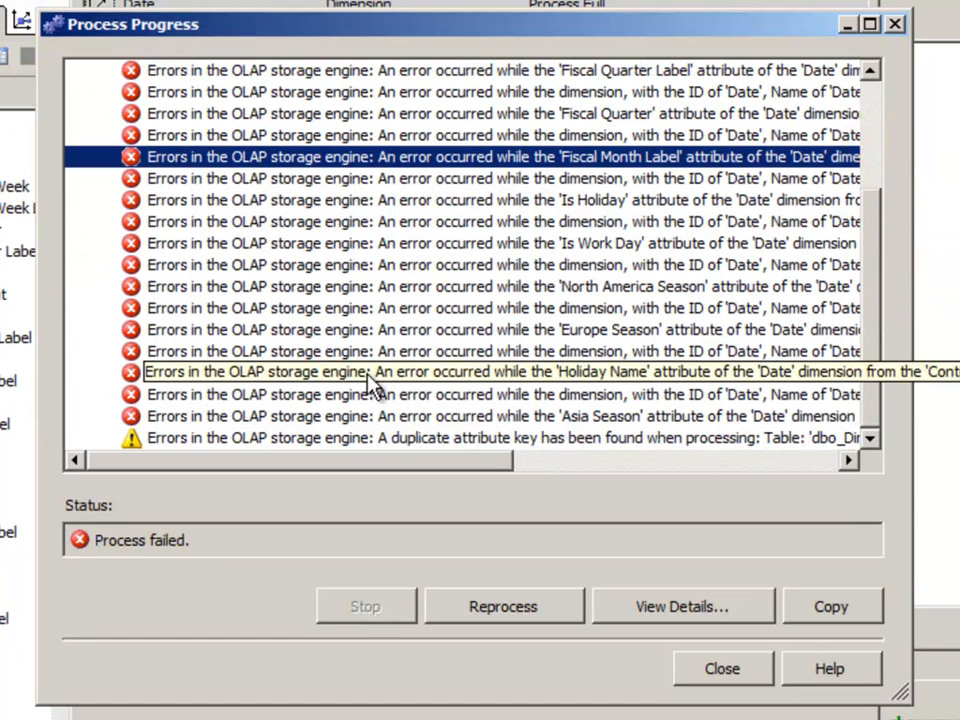
Open the details of the duplicate attribute key warning, read which column and attribute it concerns, and close the processing windows
{"action": "double_click", "coordinate": [225, 439]}
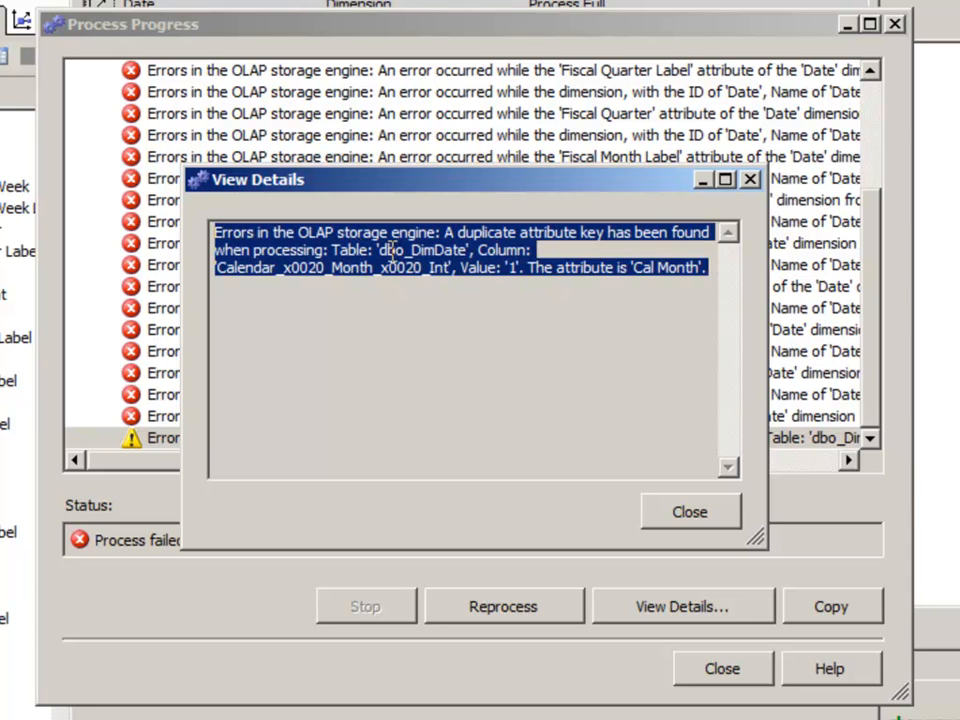
{"action": "left_click", "coordinate": [244, 273]}
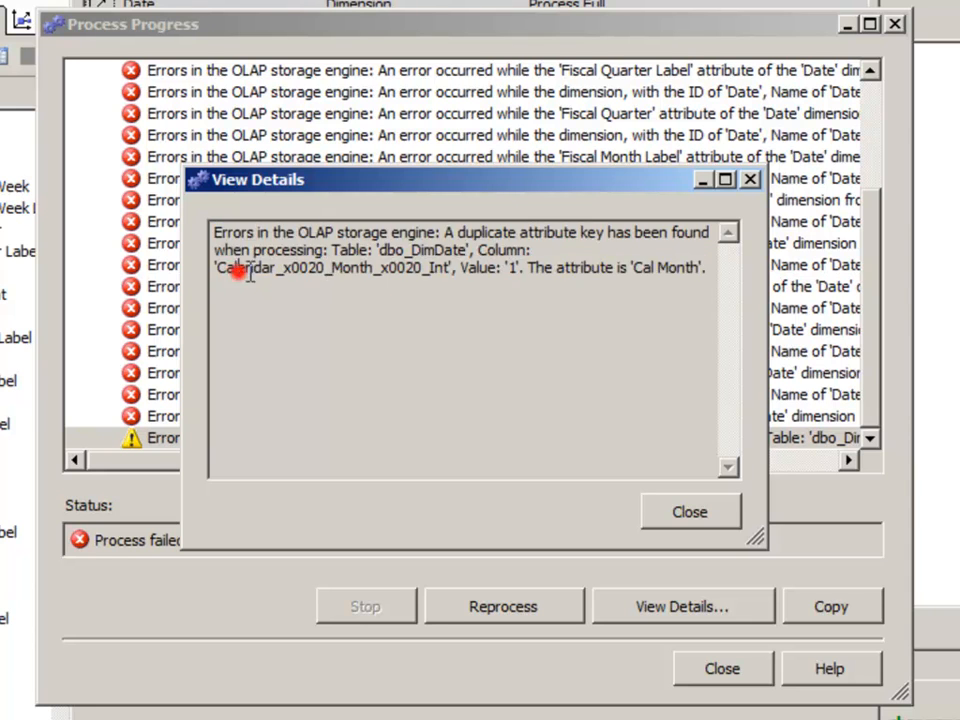
{"action": "left_click", "coordinate": [359, 268]}
{"action": "left_click", "coordinate": [438, 272]}
{"action": "left_click_drag", "start_coordinate": [465, 268], "coordinate": [687, 268]}
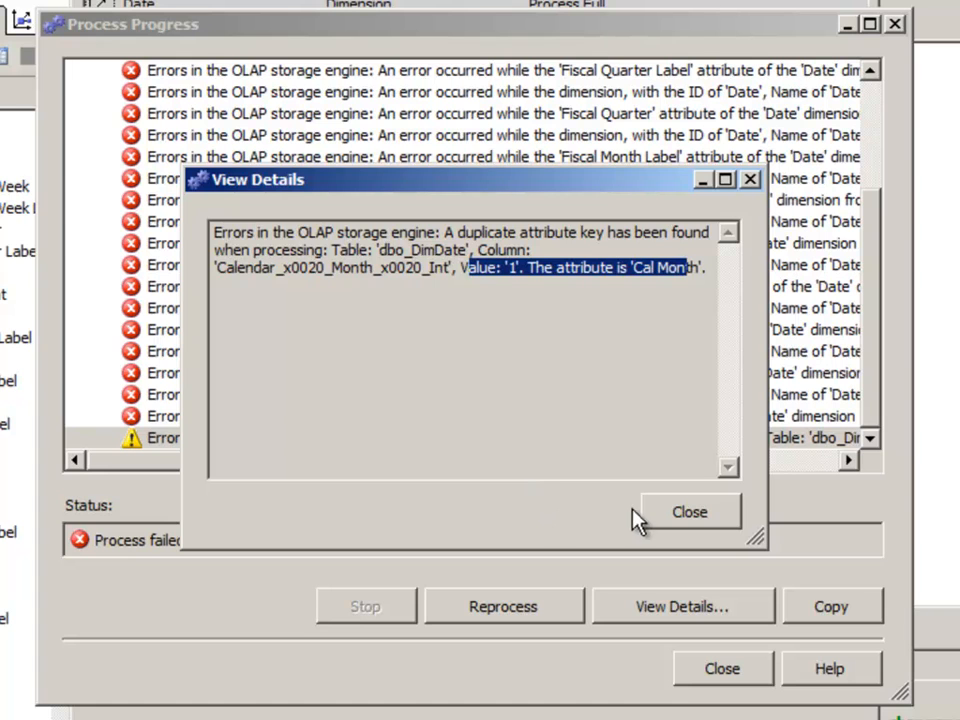
{"action": "left_click", "coordinate": [660, 517]}
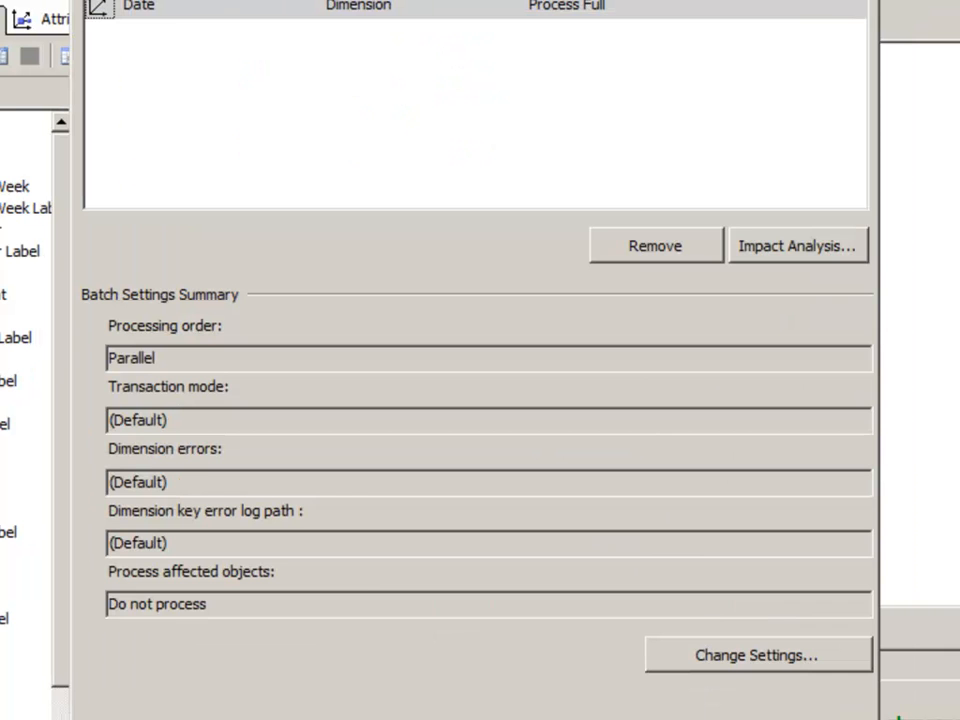
{"action": "left_click", "coordinate": [711, 718]}
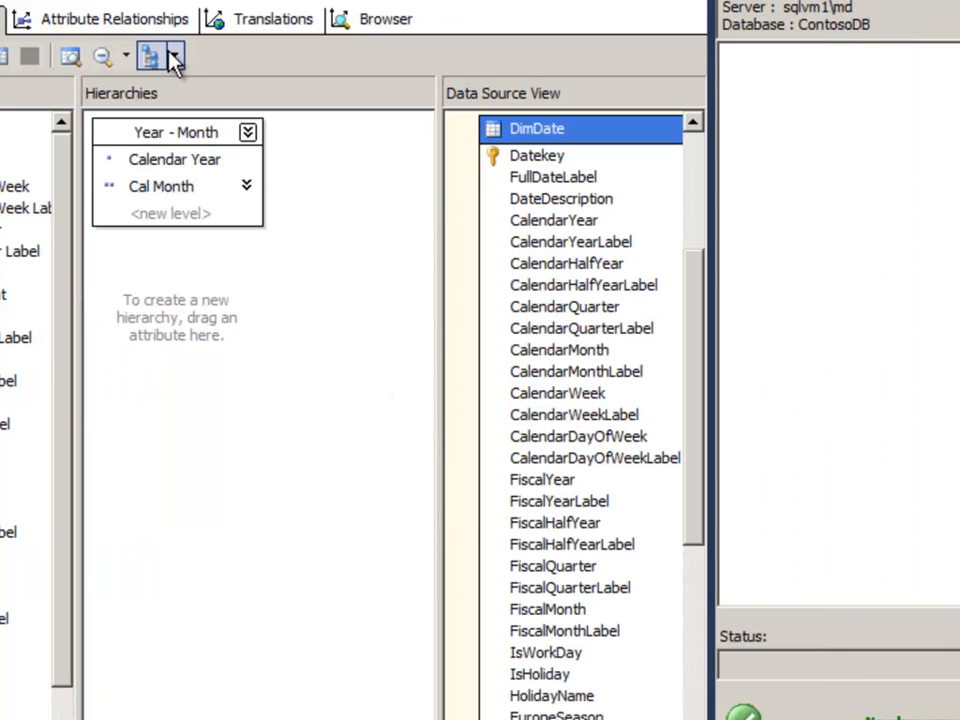
Review the Date dimension's attribute relationship chain from Datekey through Cal Month to Calendar Year
{"action": "left_click", "coordinate": [155, 18]}
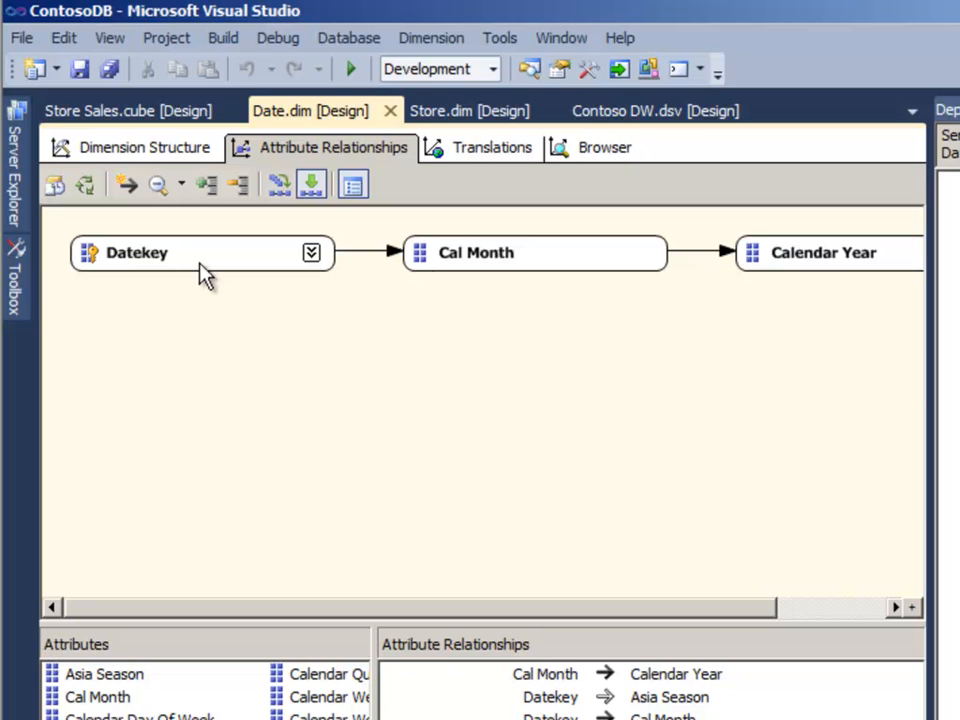
{"action": "left_click", "coordinate": [808, 255]}
{"action": "left_click", "coordinate": [555, 253]}
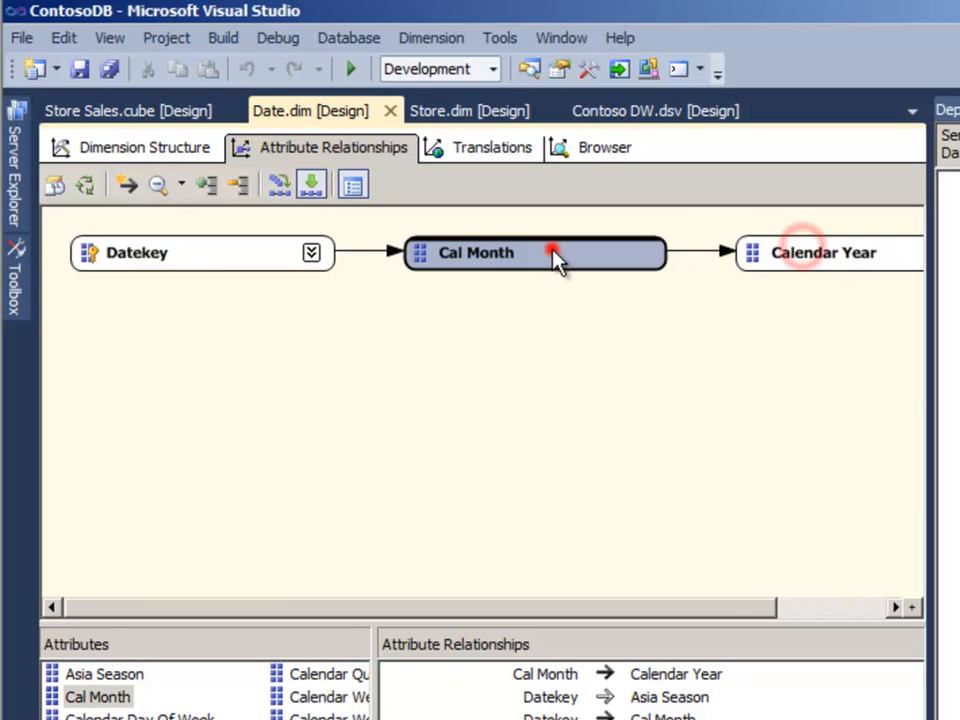
{"action": "left_click", "coordinate": [238, 254]}
Inspect the key columns of the Cal Month attribute in the dimension structure, leaving them without changes
{"action": "left_click", "coordinate": [165, 150]}
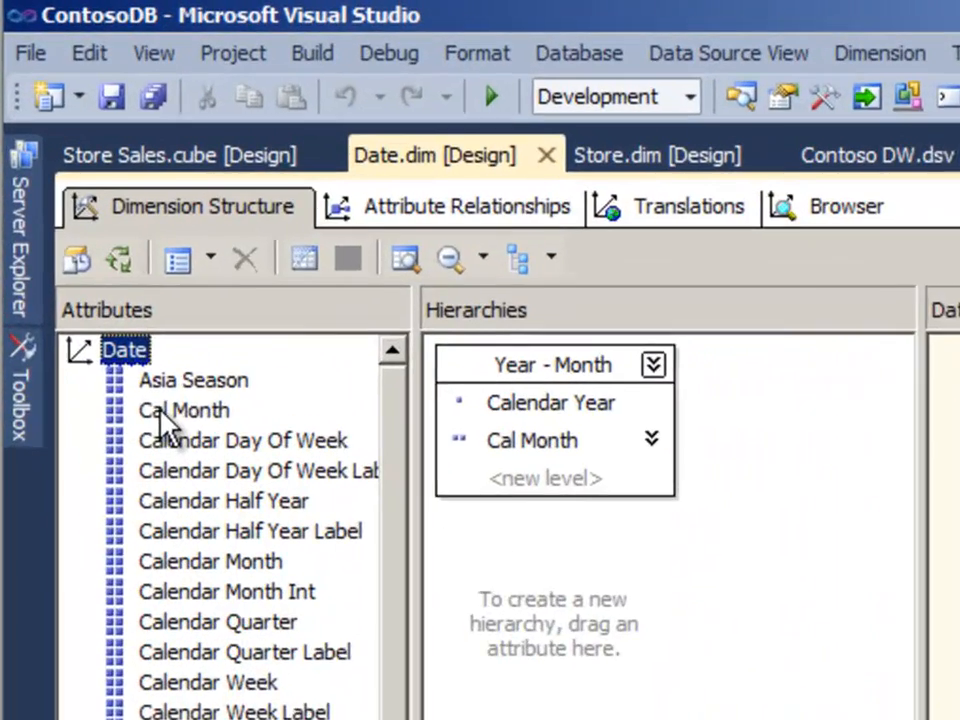
{"action": "left_click", "coordinate": [88, 203]}
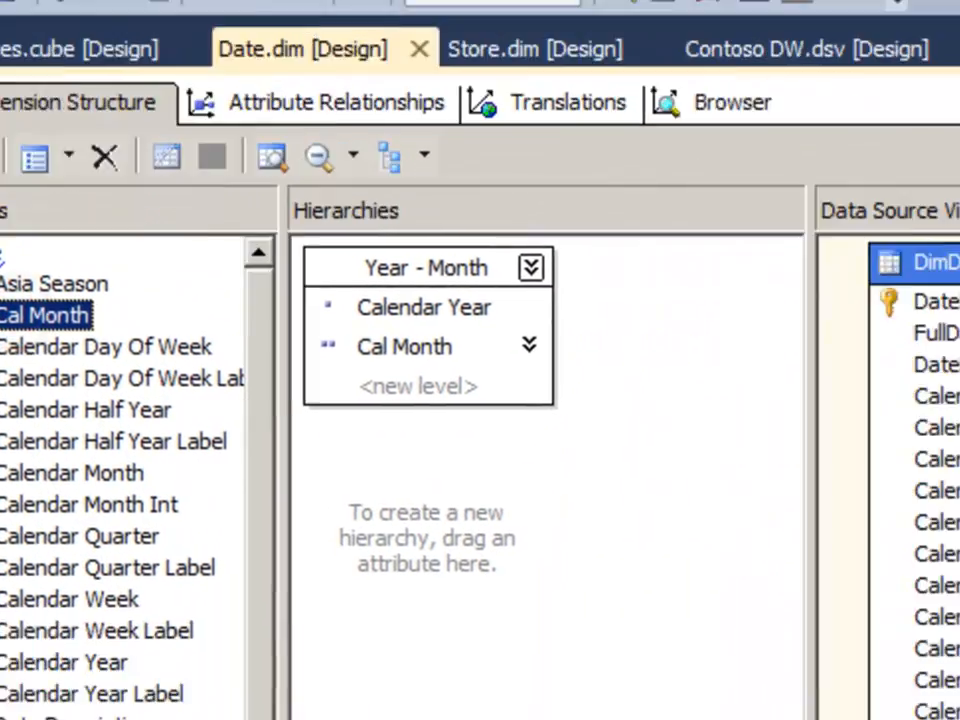
{"action": "left_click", "coordinate": [648, 515]}
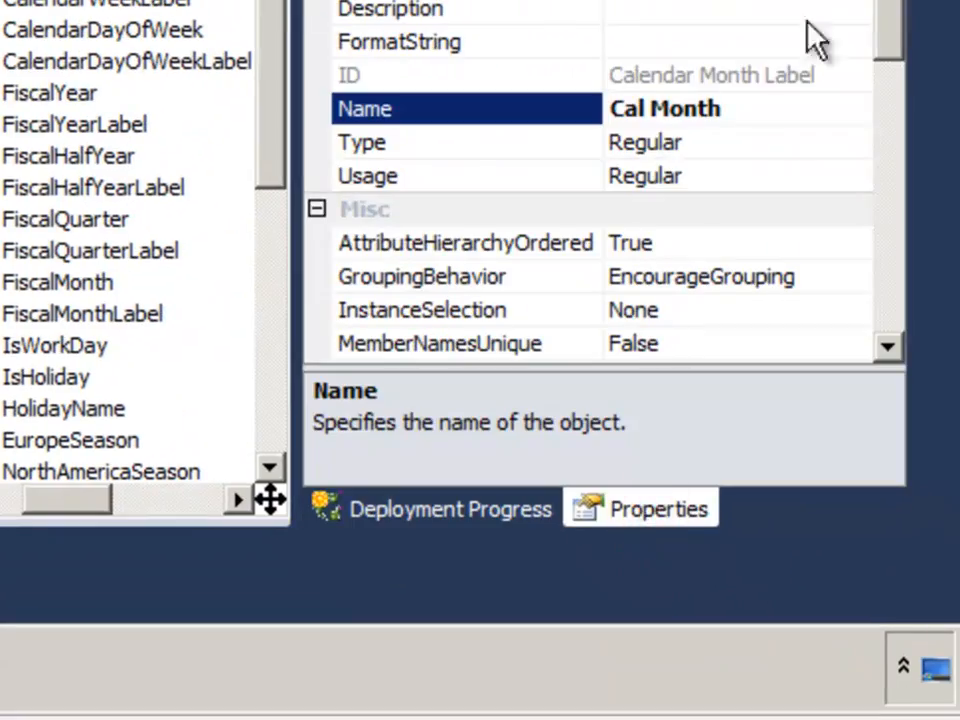
{"action": "left_click_drag", "start_coordinate": [888, 30], "coordinate": [889, 306]}
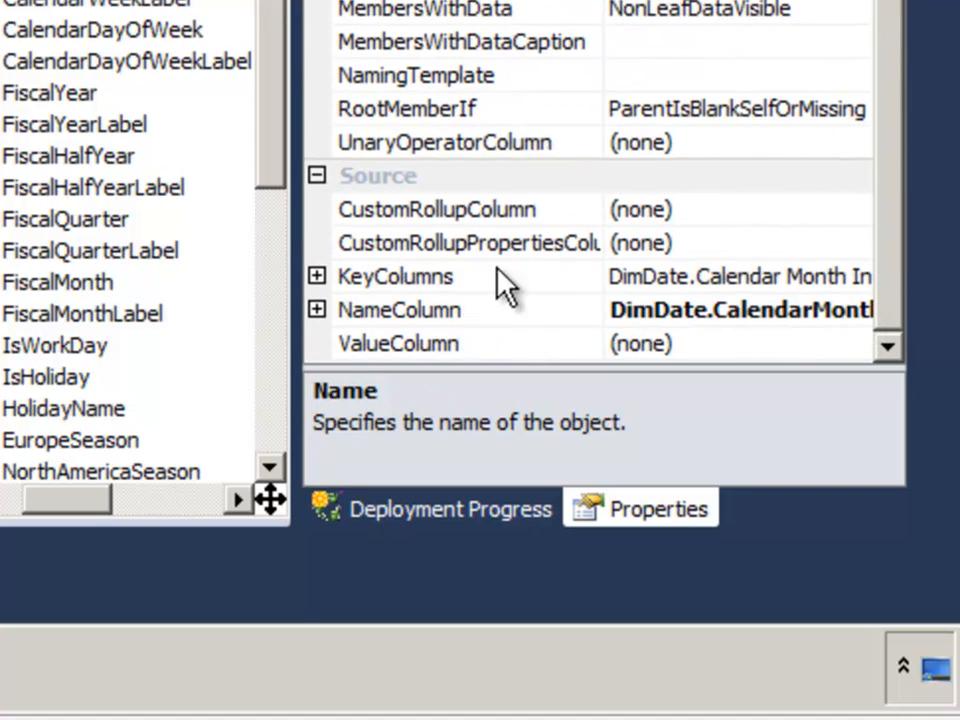
{"action": "left_click", "coordinate": [799, 276]}
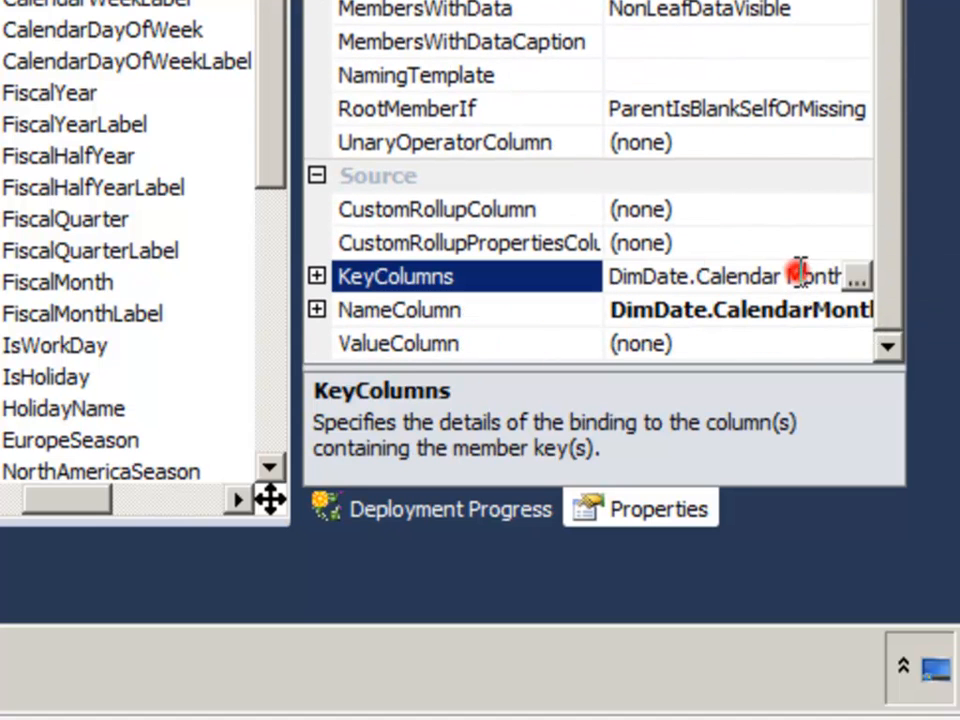
{"action": "left_click", "coordinate": [858, 278]}
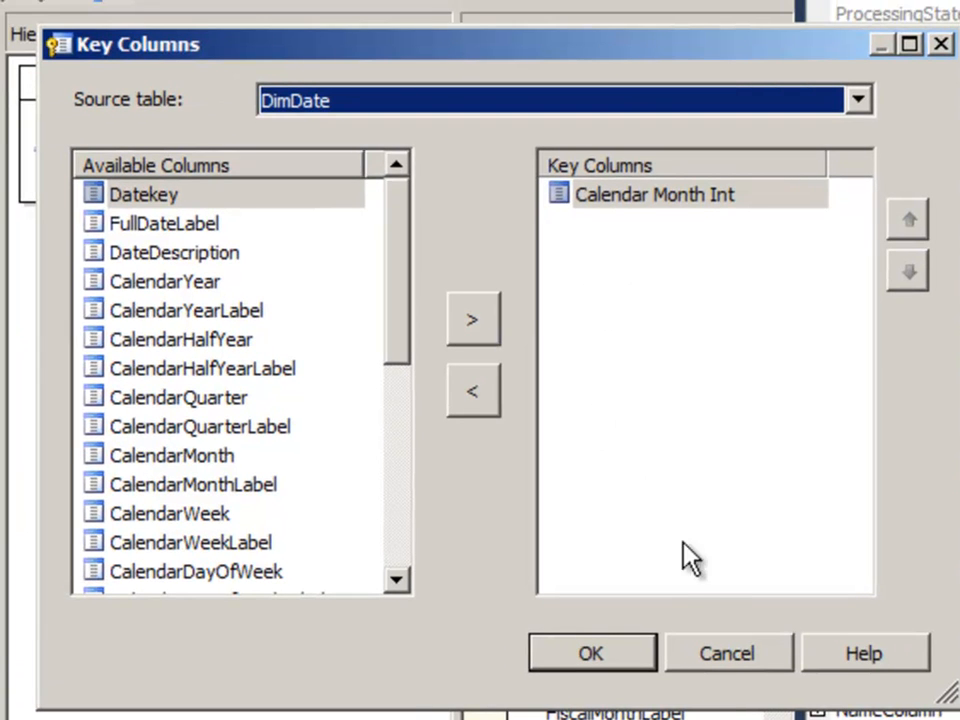
{"action": "left_click", "coordinate": [724, 650]}
{"action": "left_click", "coordinate": [703, 669]}
Check the Cal Month attribute's key column details in the attribute relationships diagram
{"action": "left_click", "coordinate": [202, 19]}
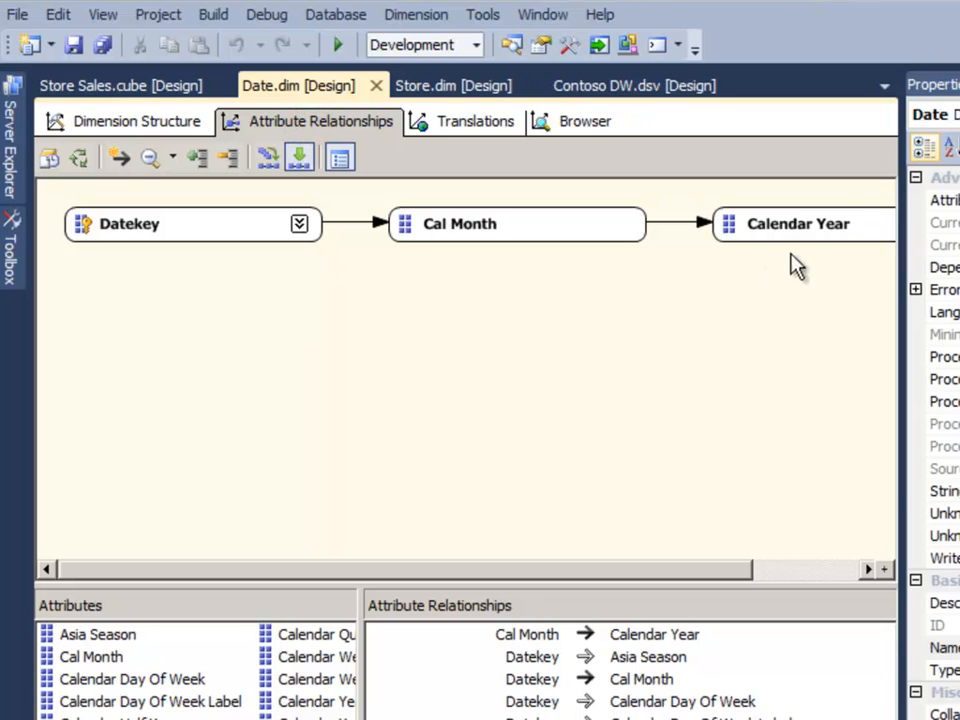
{"action": "left_click", "coordinate": [540, 224]}
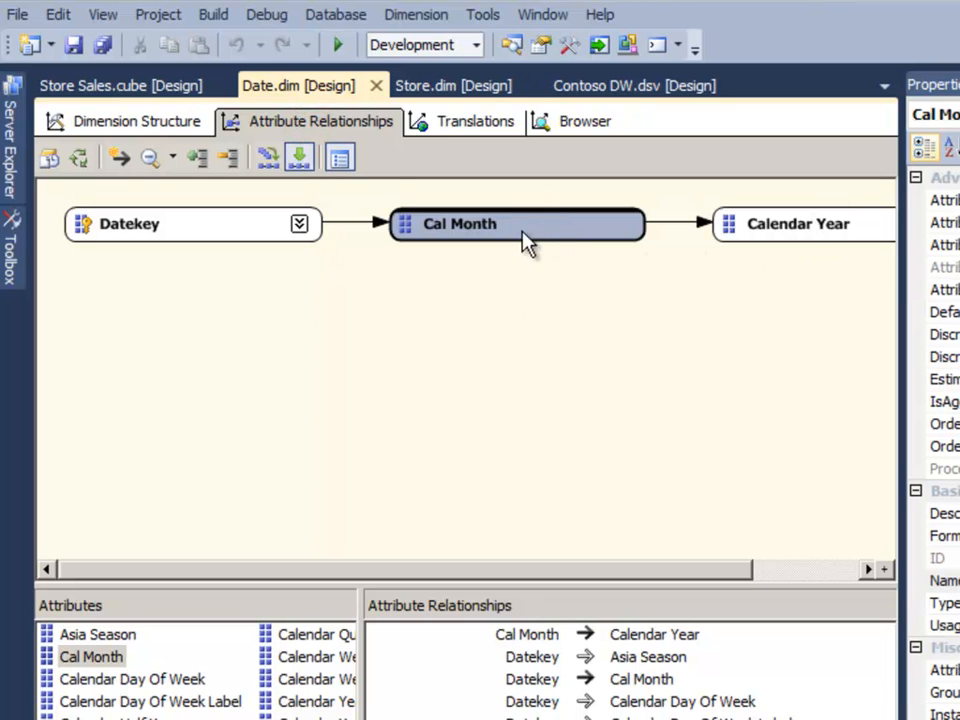
{"action": "left_click", "coordinate": [446, 230]}
{"action": "mouse_move", "coordinate": [473, 238]}
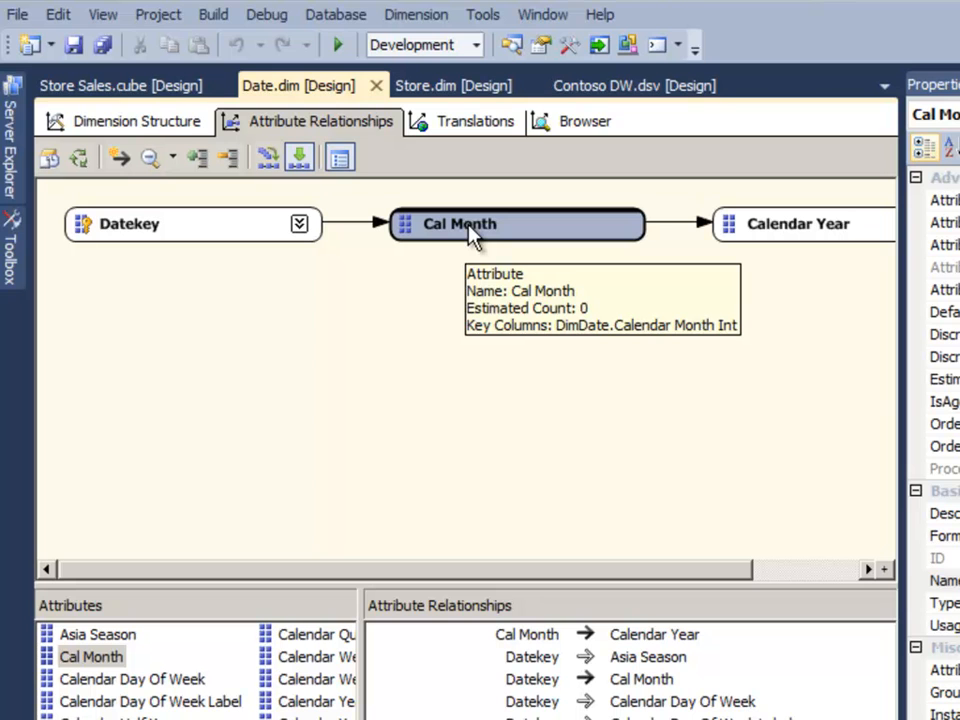
Return to the dimension structure and examine the Calendar Year and Cal Month levels of the Year - Month hierarchy
{"action": "left_click", "coordinate": [110, 121]}
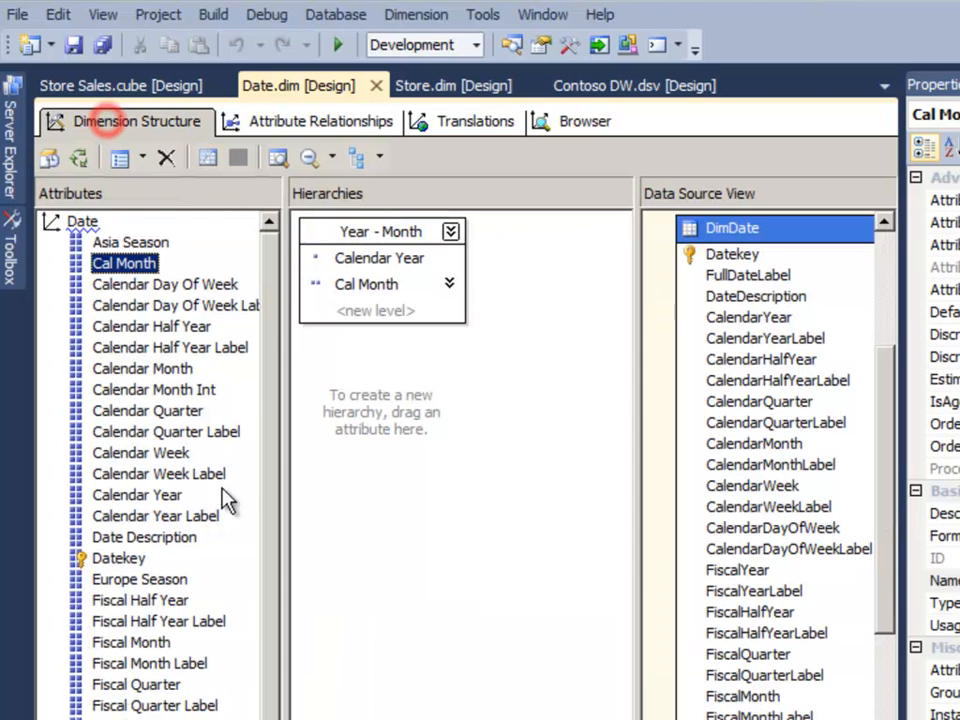
{"action": "left_click", "coordinate": [534, 258]}
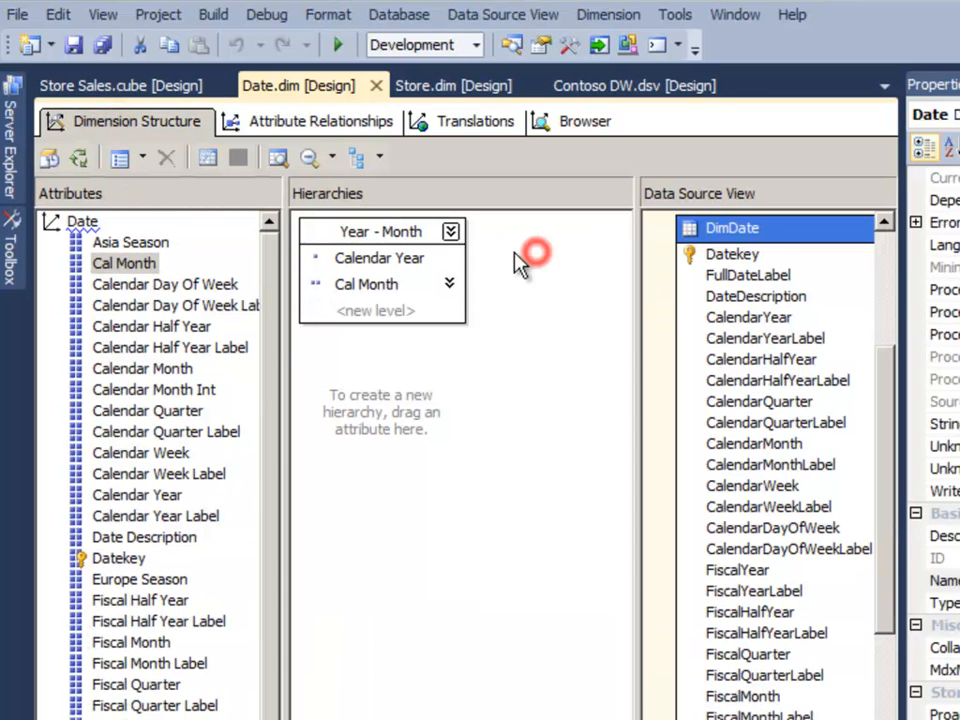
{"action": "left_click", "coordinate": [368, 285]}
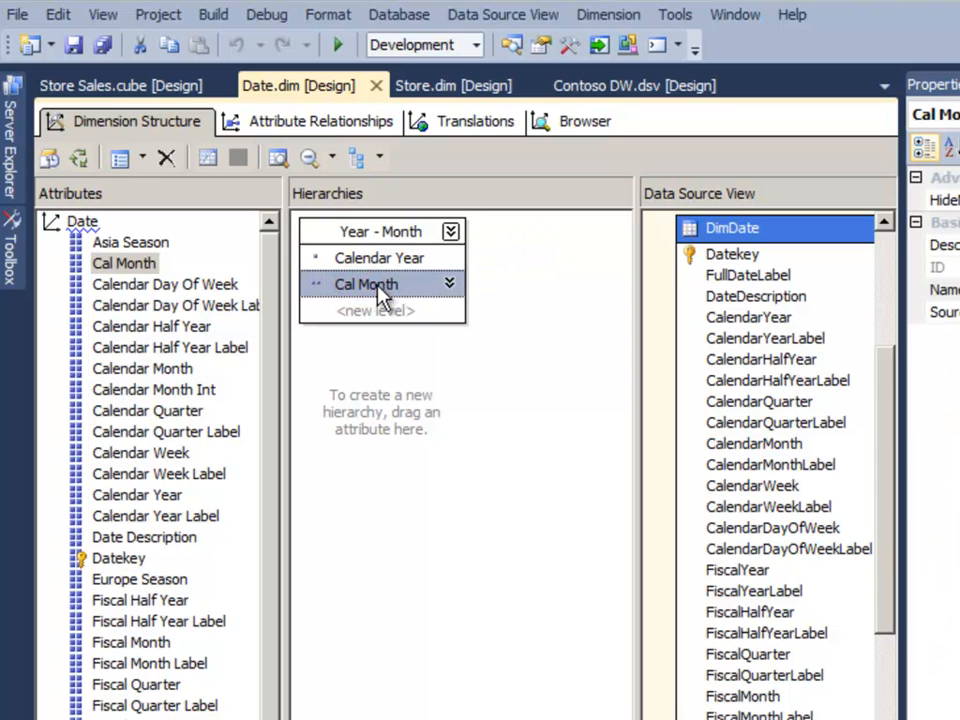
{"action": "left_click", "coordinate": [379, 262]}
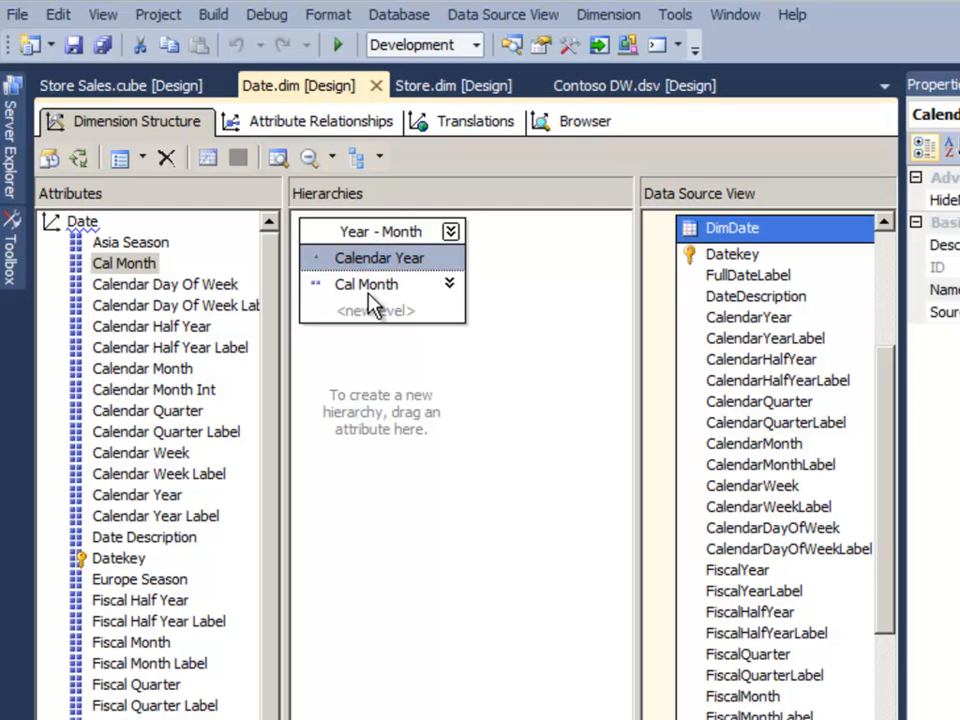
{"action": "left_click", "coordinate": [368, 287]}
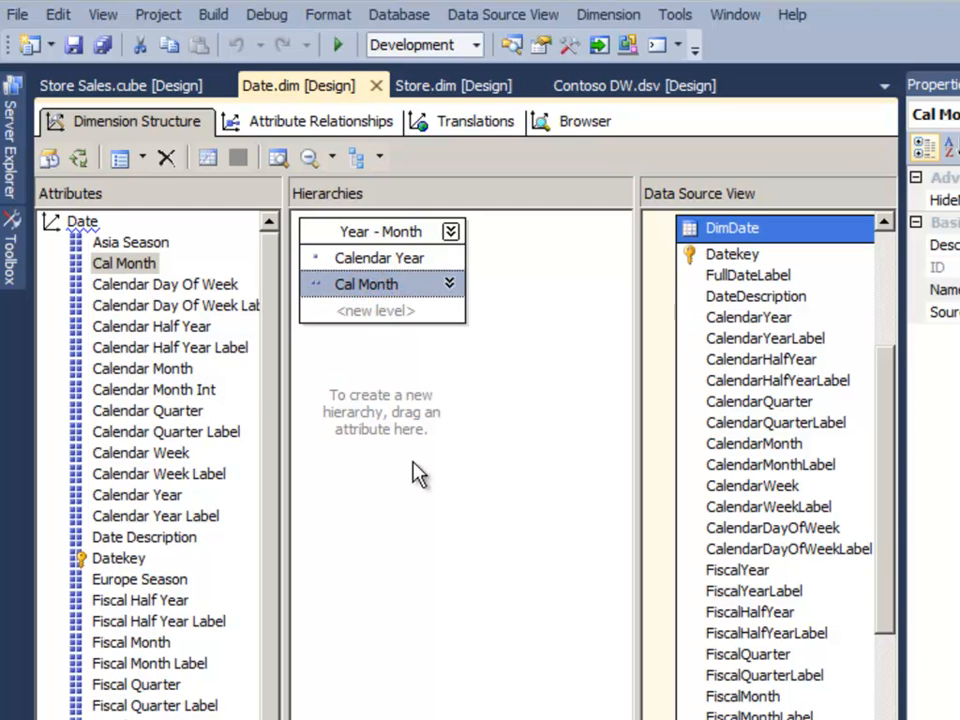
Add CalendarYear to the Cal Month attribute's key columns, place it above Calendar Month Int, and save the dimension
{"action": "left_click", "coordinate": [112, 263]}
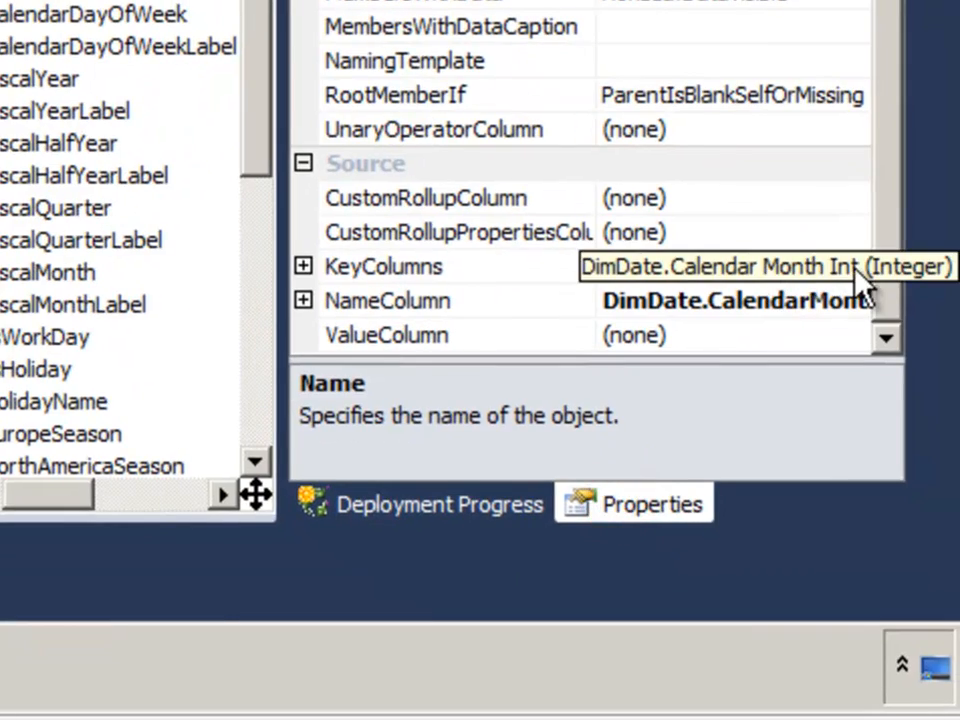
{"action": "left_click", "coordinate": [857, 267]}
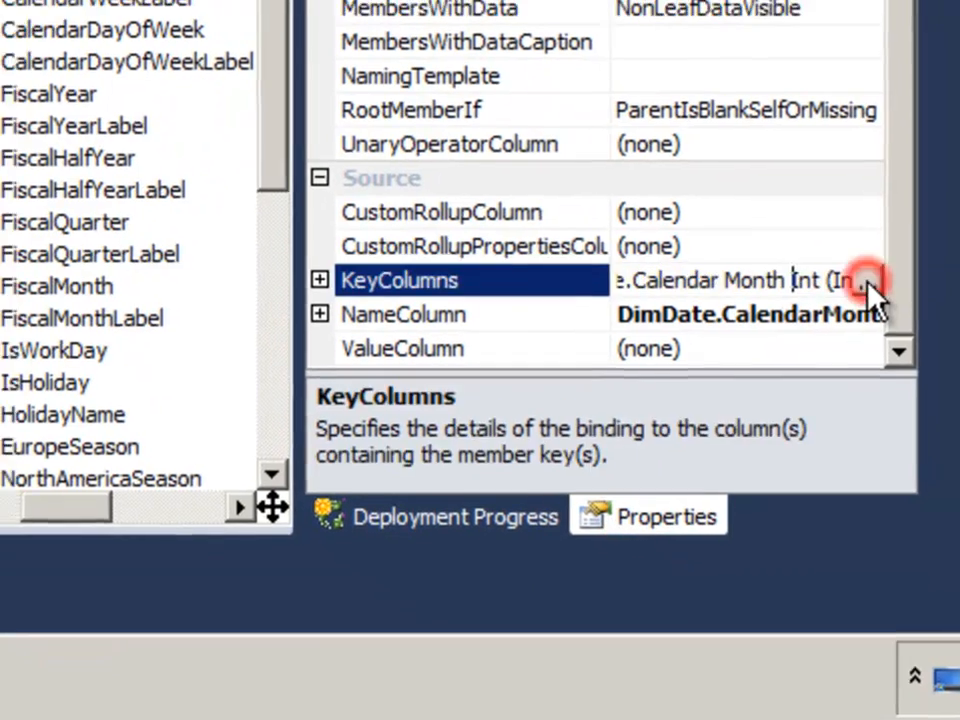
{"action": "left_click", "coordinate": [867, 281]}
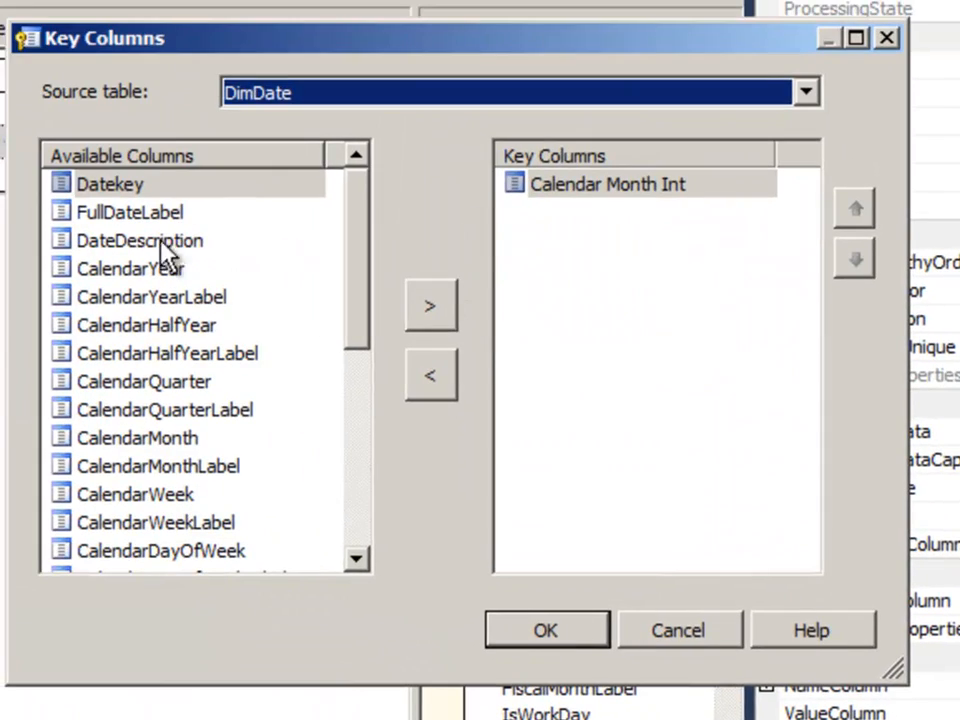
{"action": "left_click", "coordinate": [110, 268]}
{"action": "left_click", "coordinate": [431, 307]}
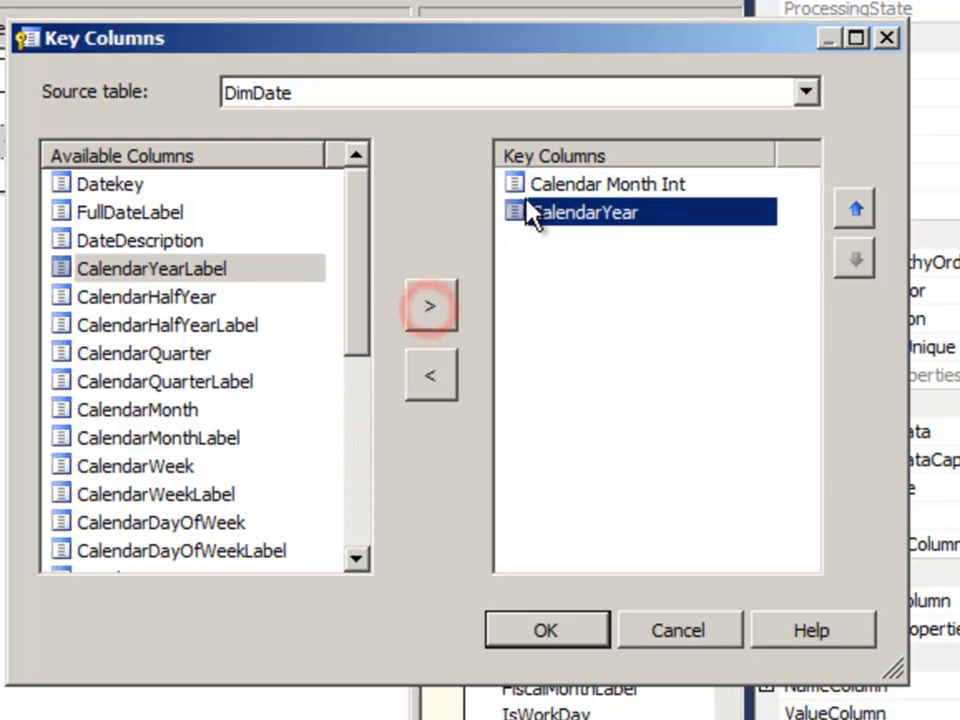
{"action": "left_click", "coordinate": [860, 210]}
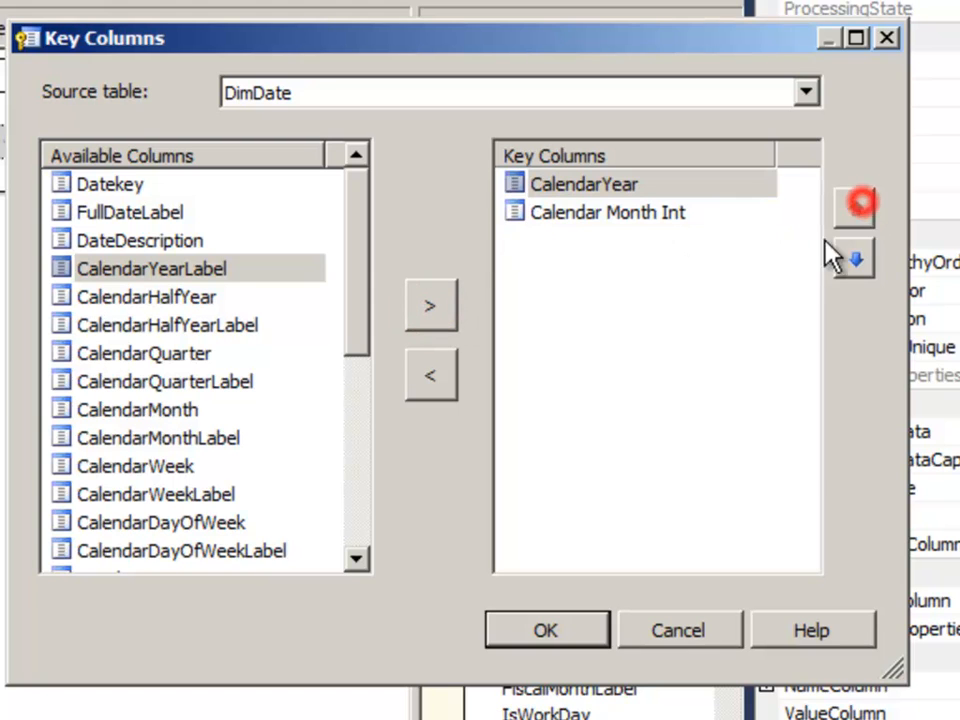
{"action": "left_click", "coordinate": [621, 185]}
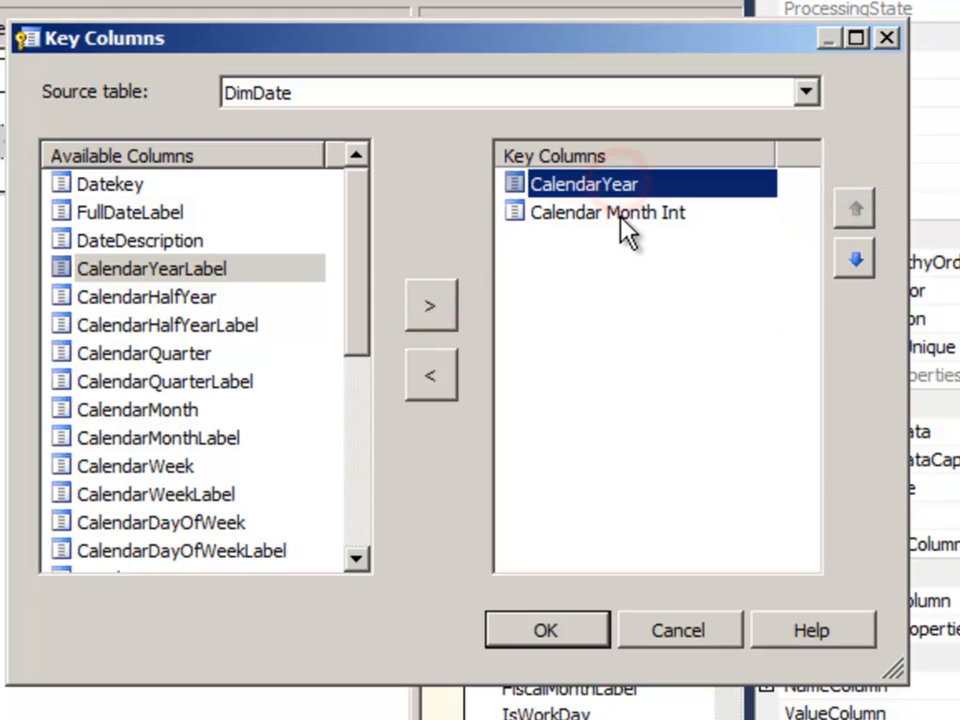
{"action": "left_click", "coordinate": [622, 214]}
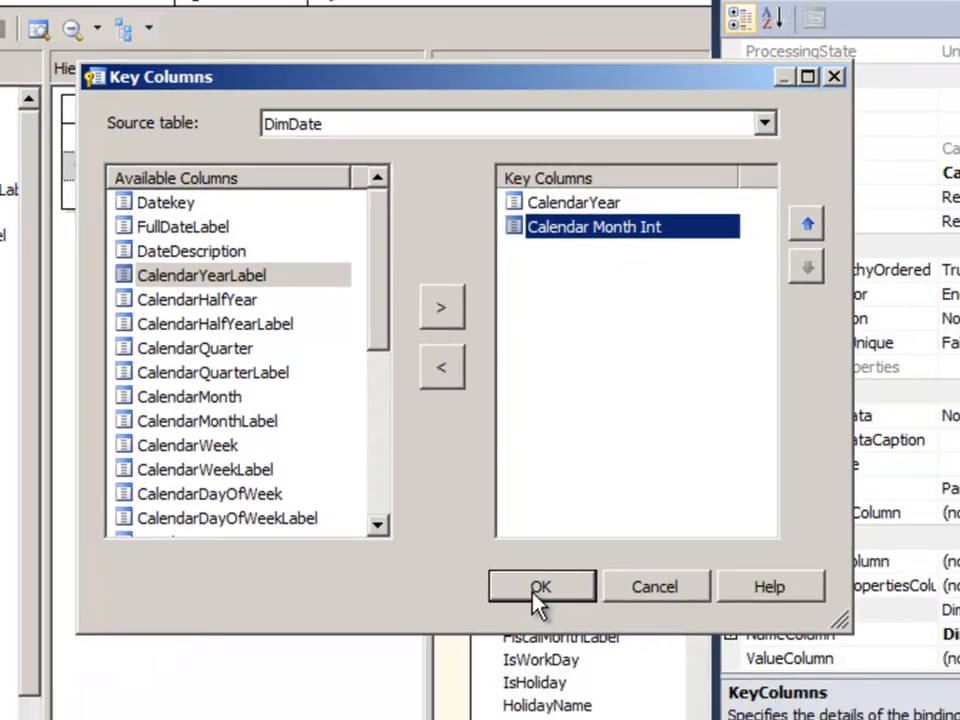
{"action": "left_click", "coordinate": [538, 588]}
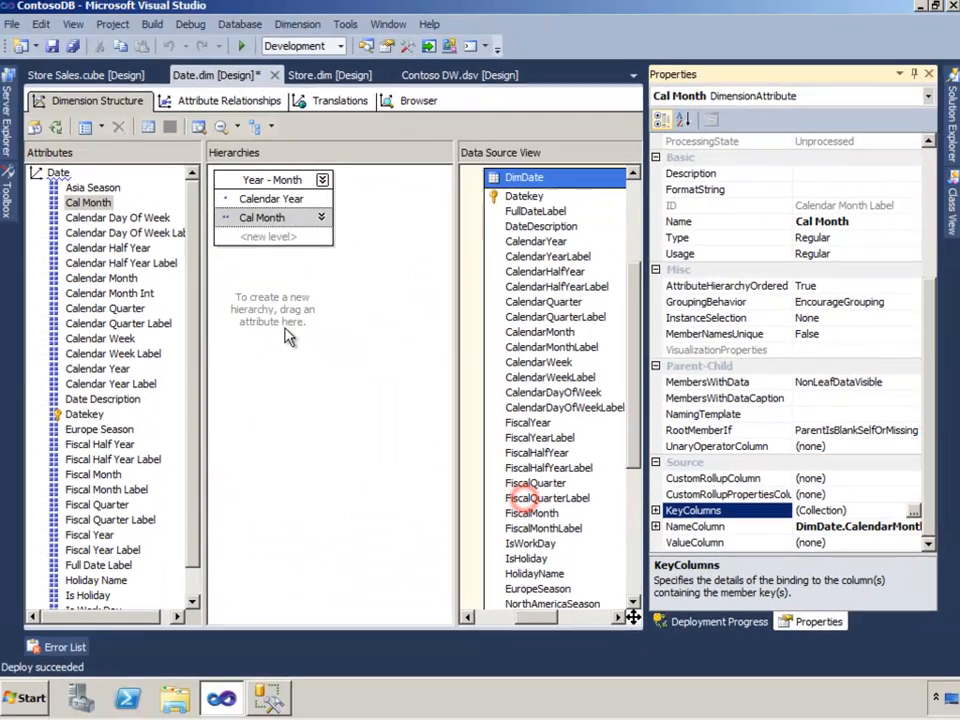
{"action": "left_click", "coordinate": [75, 48]}
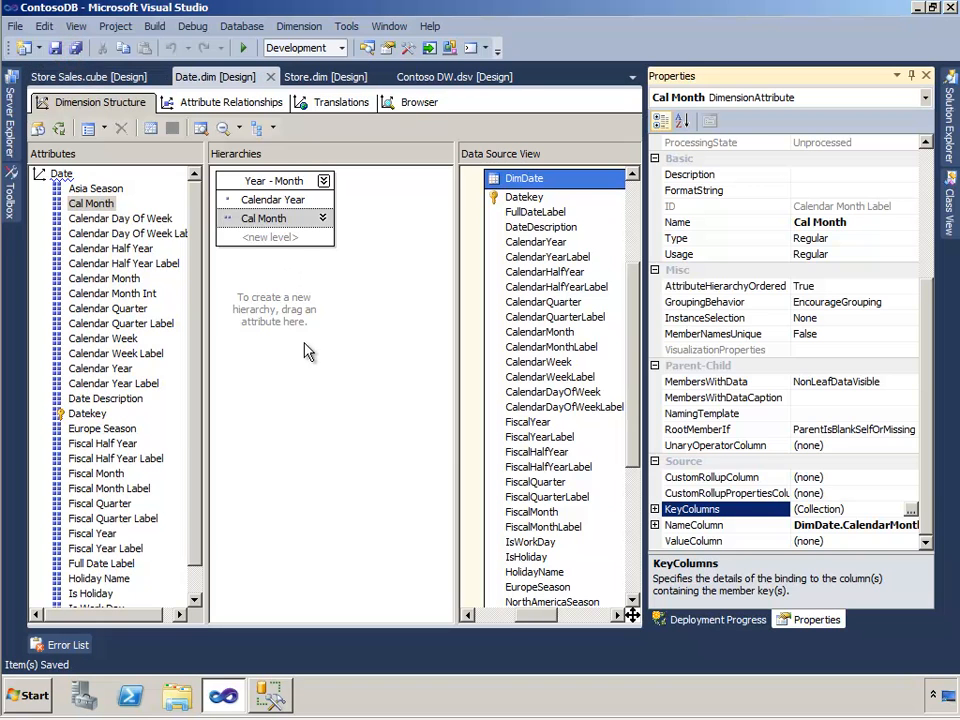
Recheck the Cal Month attribute's properties and the Date dimension's attribute relationships
{"action": "left_click", "coordinate": [255, 102]}
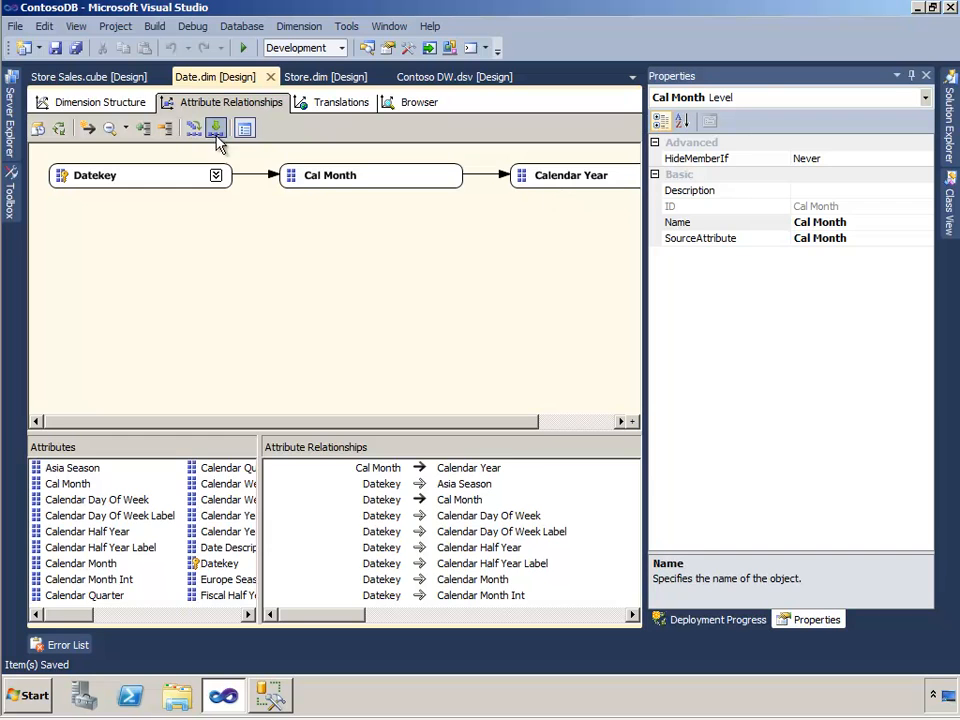
{"action": "left_click", "coordinate": [75, 101]}
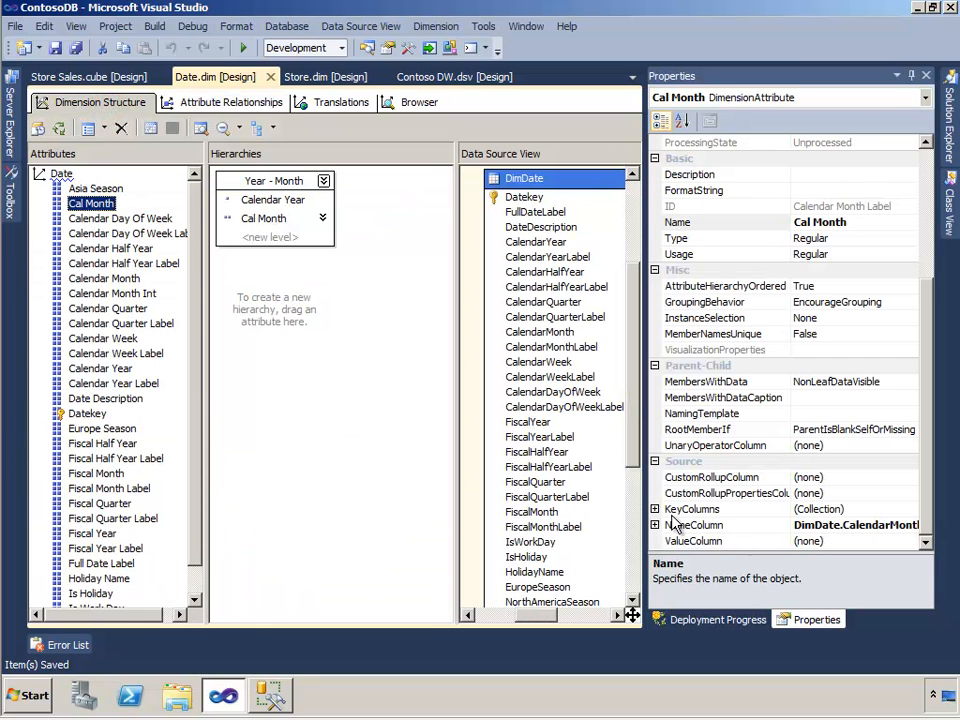
{"action": "left_click", "coordinate": [201, 97]}
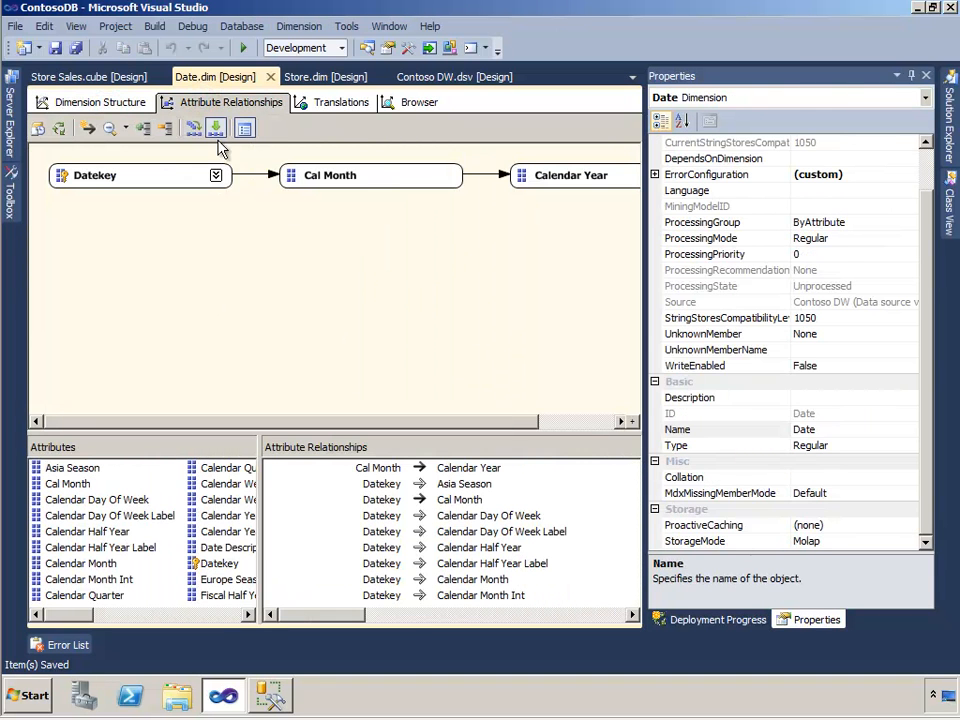
Save all files and deploy the ContosoDB project from the solution's project list
{"action": "left_click", "coordinate": [75, 47]}
{"action": "left_click", "coordinate": [945, 132]}
{"action": "right_click", "coordinate": [740, 118]}
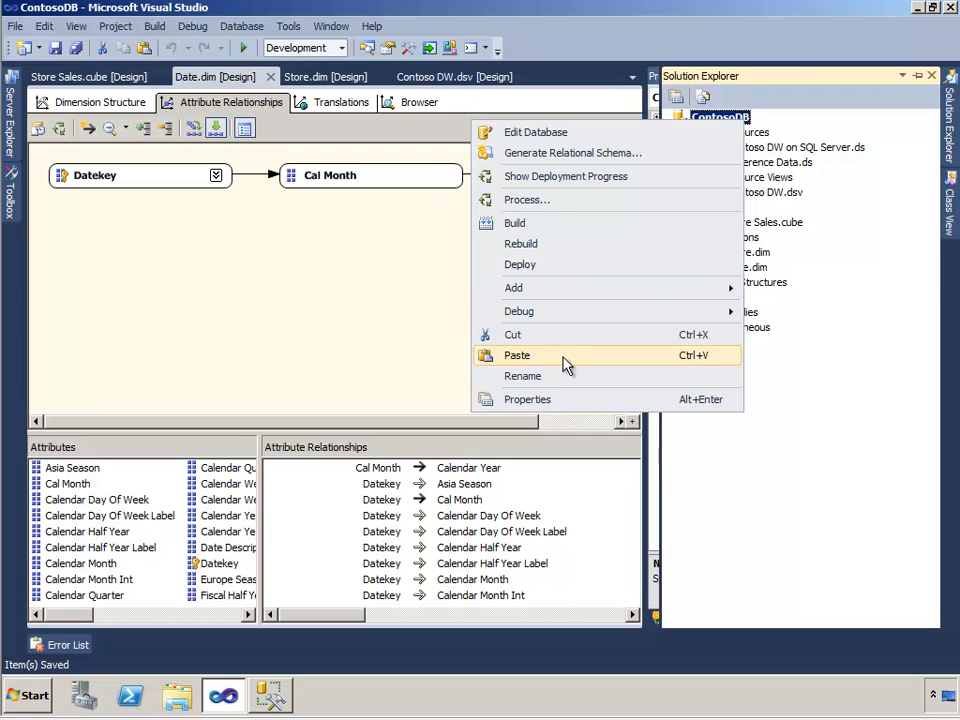
{"action": "left_click", "coordinate": [563, 265]}
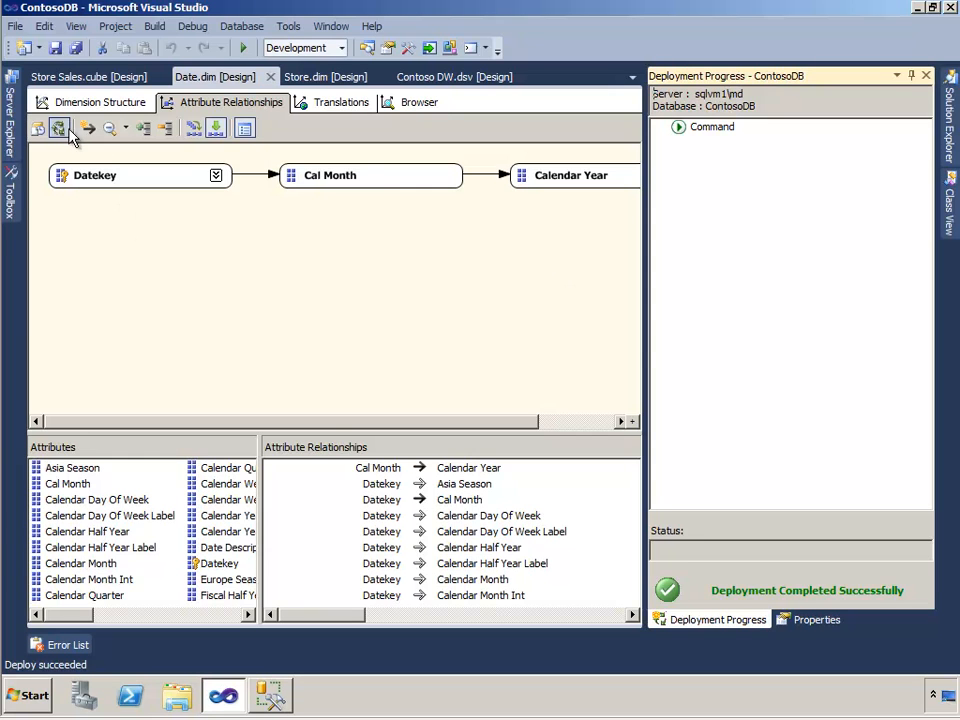
Process the Date dimension with the Process Full option and close the processing dialogs
{"action": "left_click", "coordinate": [60, 128]}
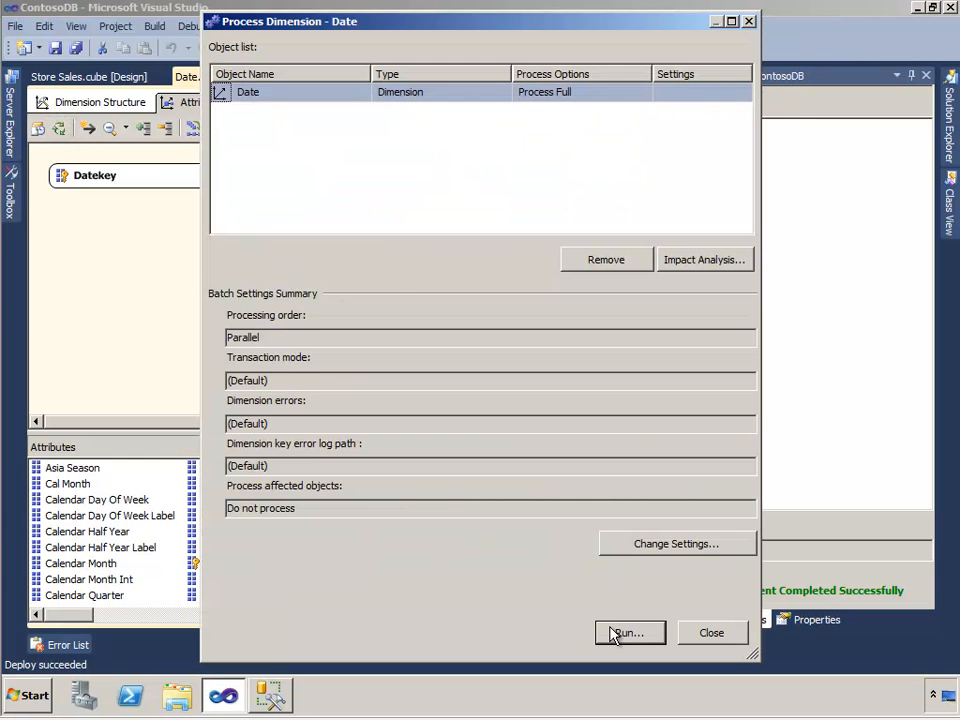
{"action": "left_click", "coordinate": [614, 634]}
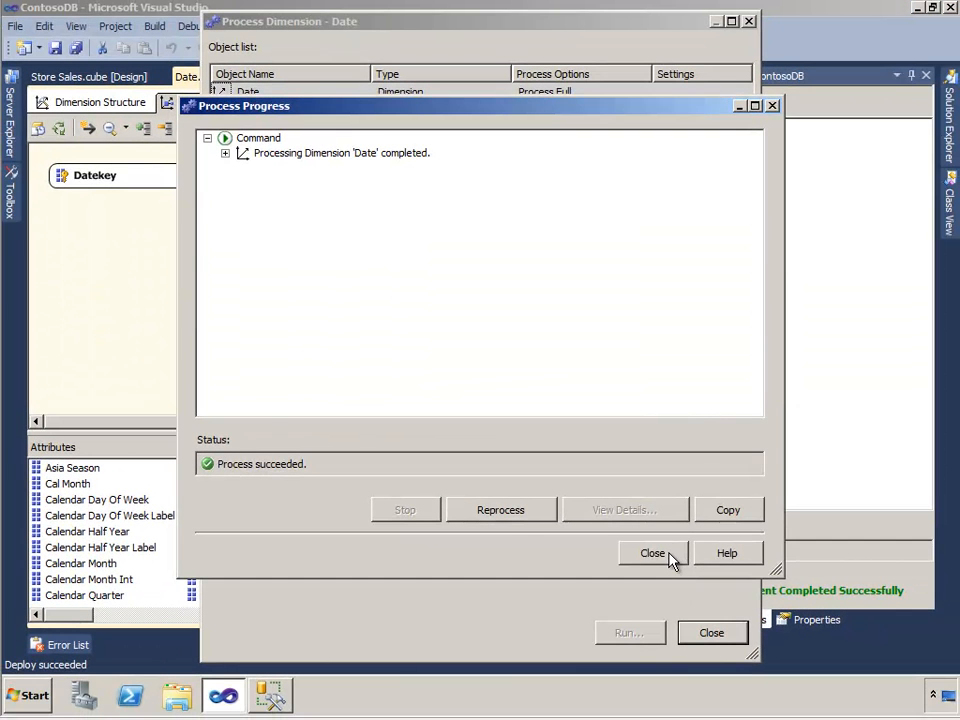
{"action": "left_click", "coordinate": [668, 556]}
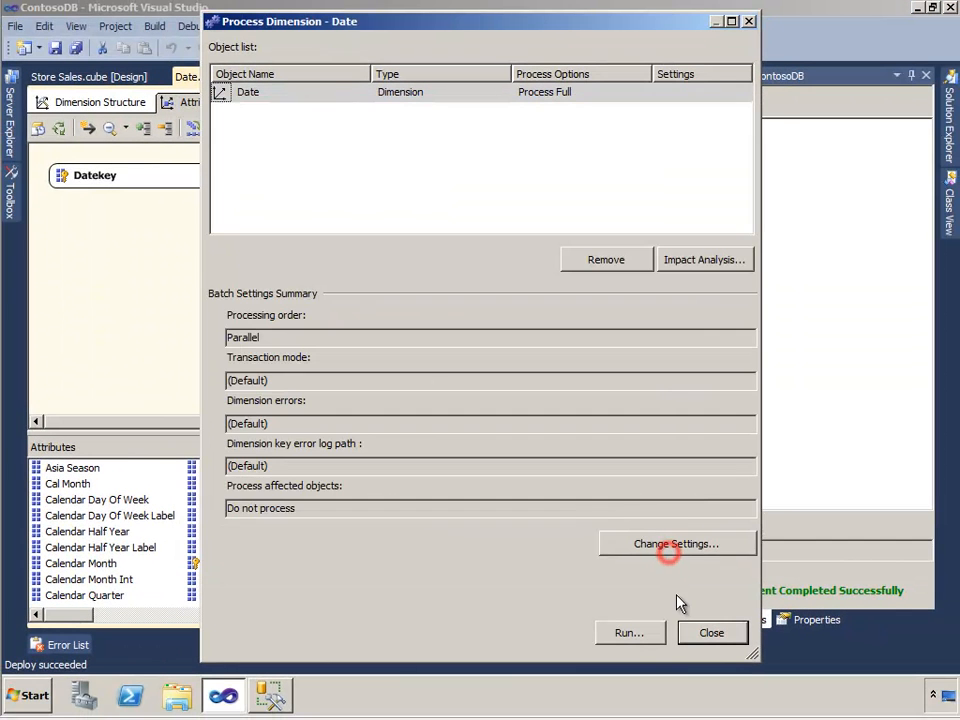
{"action": "left_click", "coordinate": [712, 632]}
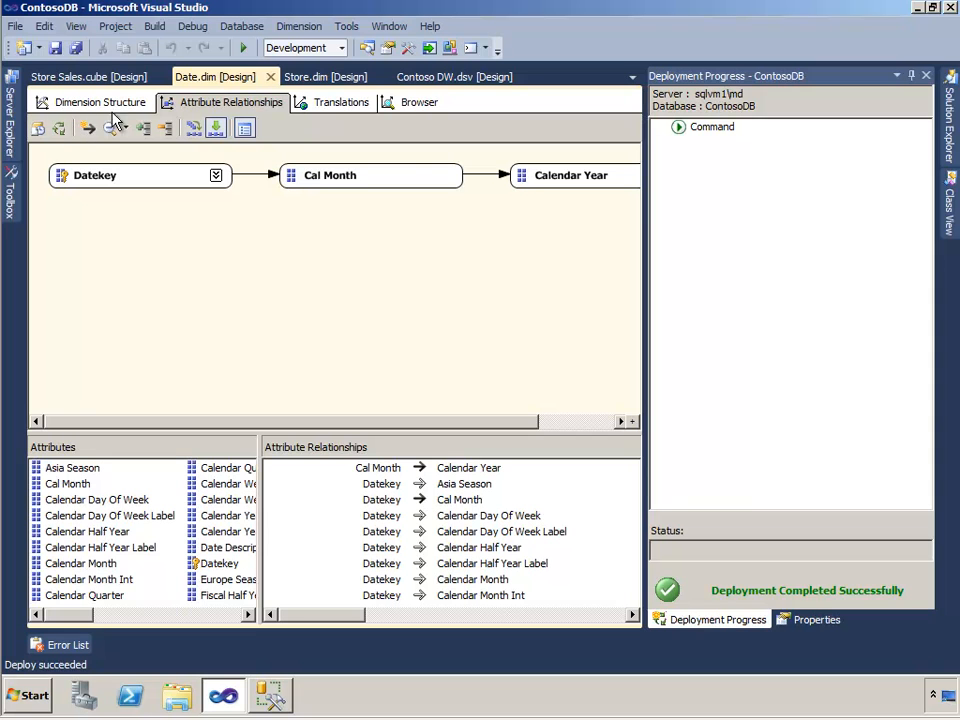
Reconnect the Date dimension browser and examine the months under 2006 in the Year - Month hierarchy
{"action": "left_click", "coordinate": [412, 104]}
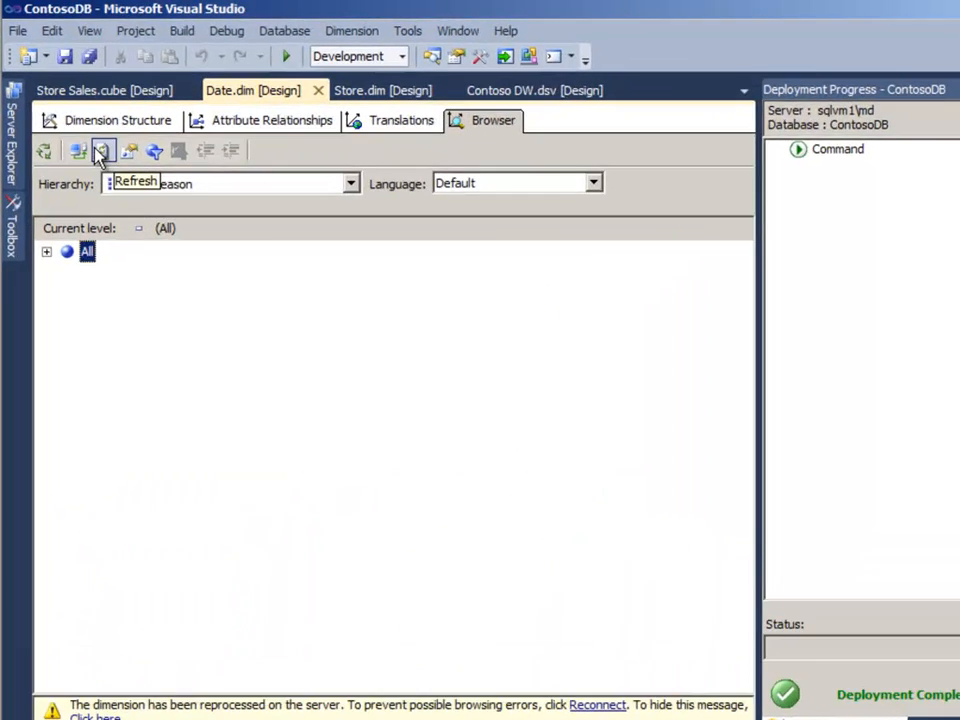
{"action": "left_click", "coordinate": [66, 128]}
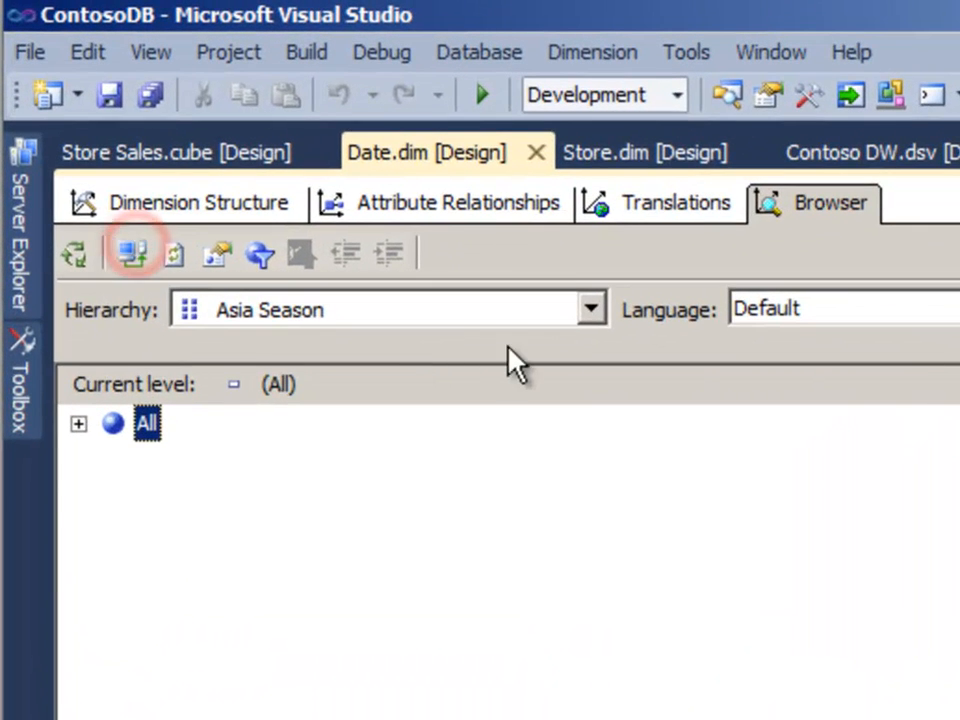
{"action": "left_click", "coordinate": [591, 309]}
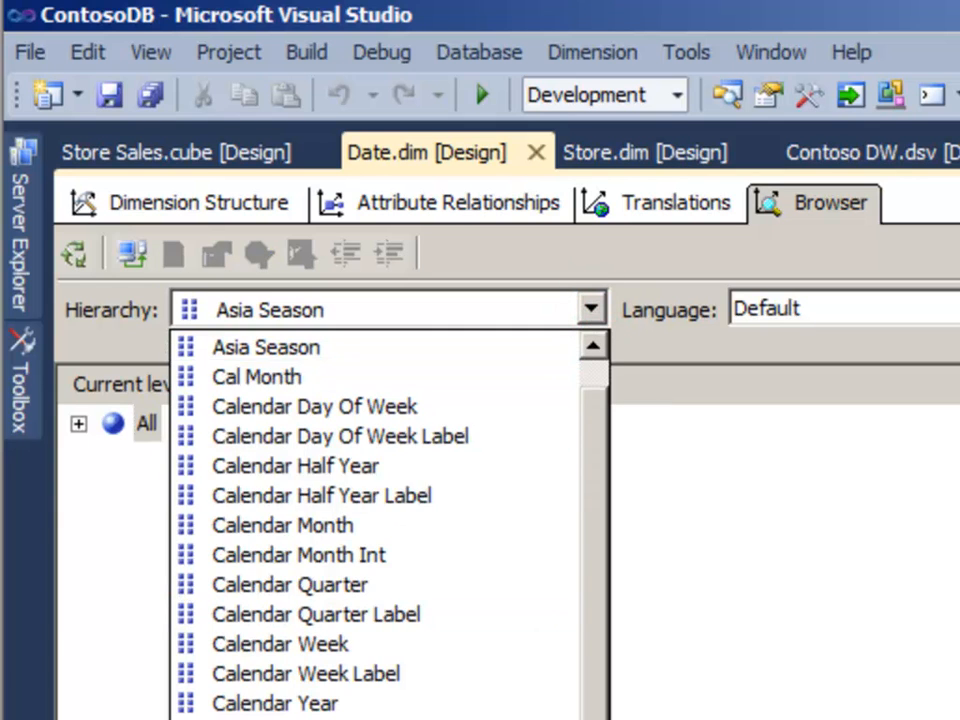
{"action": "scroll", "coordinate": [636, 700], "scroll_direction": "up", "scroll_amount": 1}
{"action": "left_click", "coordinate": [261, 346]}
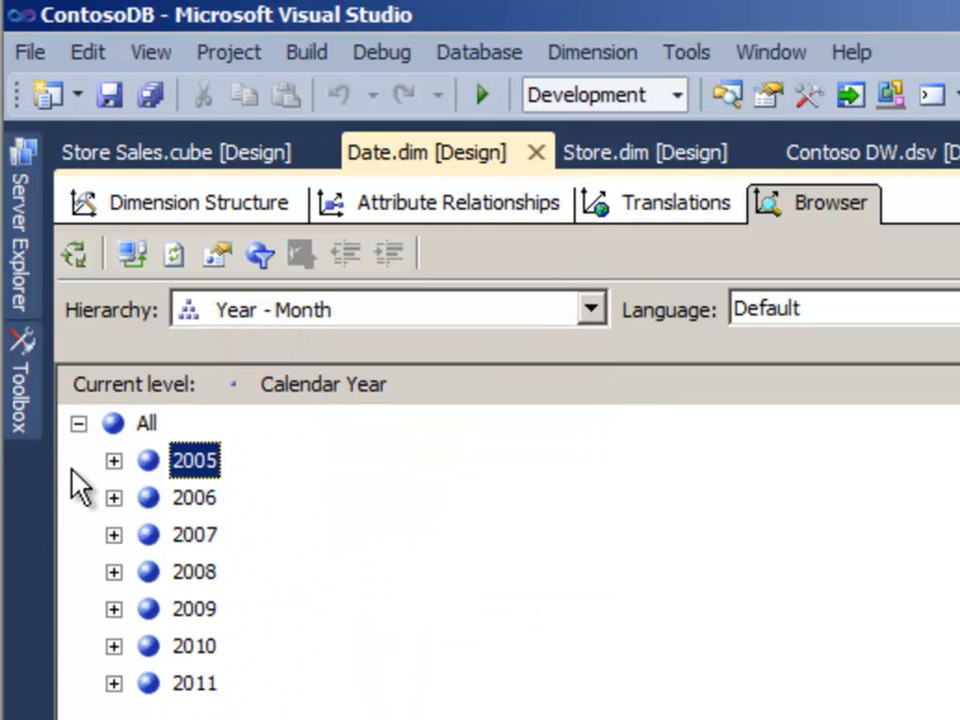
{"action": "left_click", "coordinate": [114, 497]}
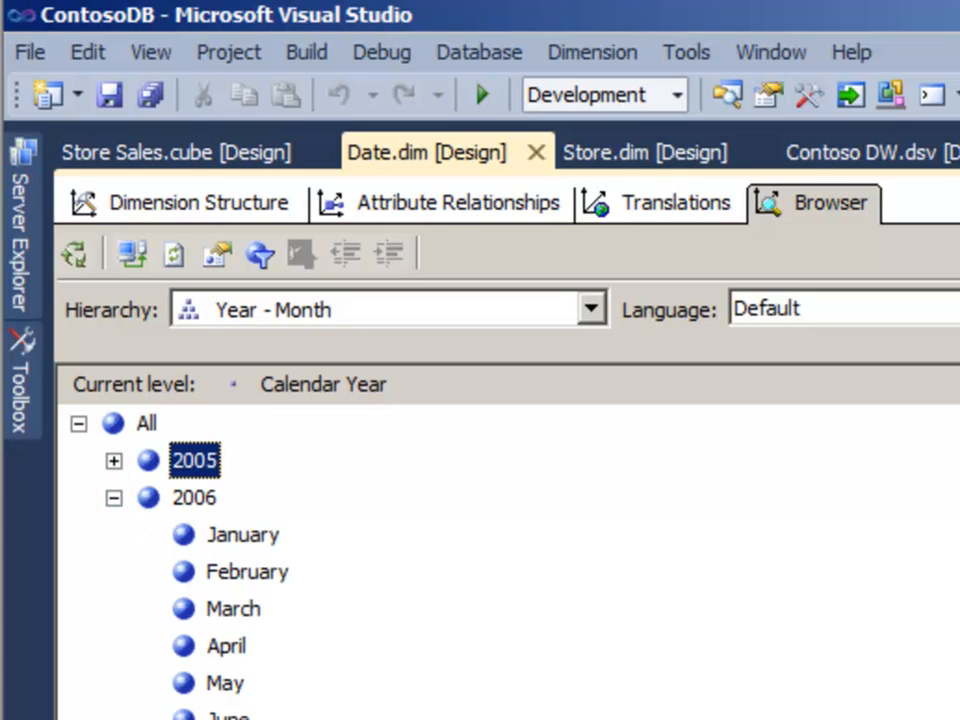
{"action": "scroll", "coordinate": [117, 510], "scroll_direction": "down", "scroll_amount": 2}
{"action": "left_click", "coordinate": [206, 461]}
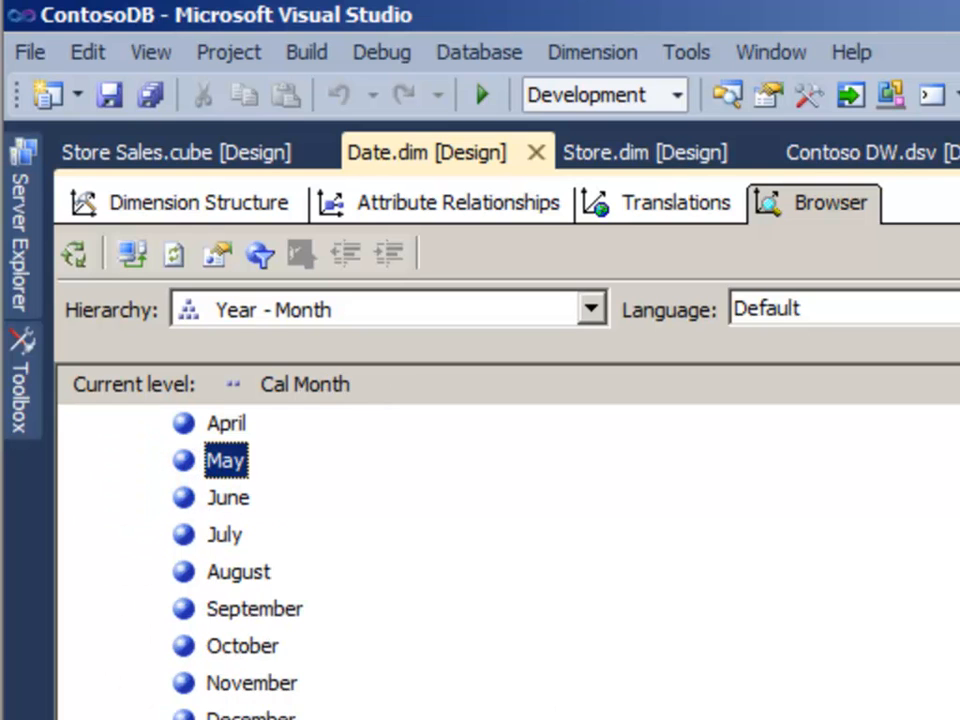